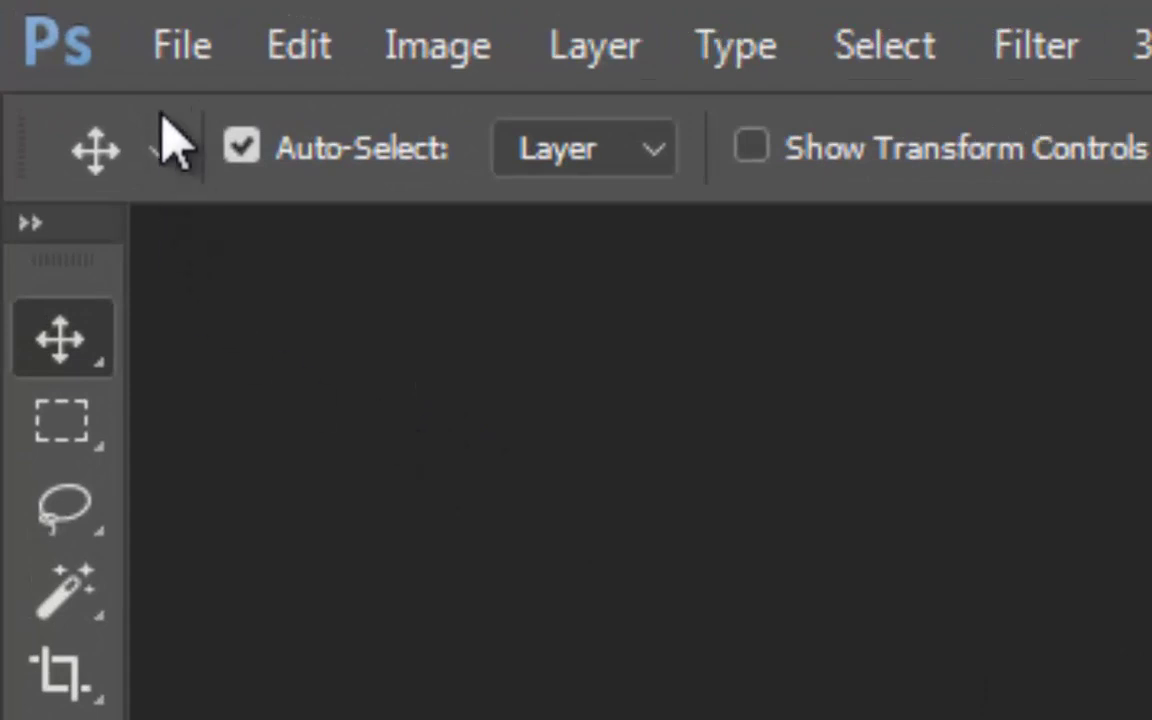
# Open the File menu on the empty workspace.
pyautogui.click(186, 42)
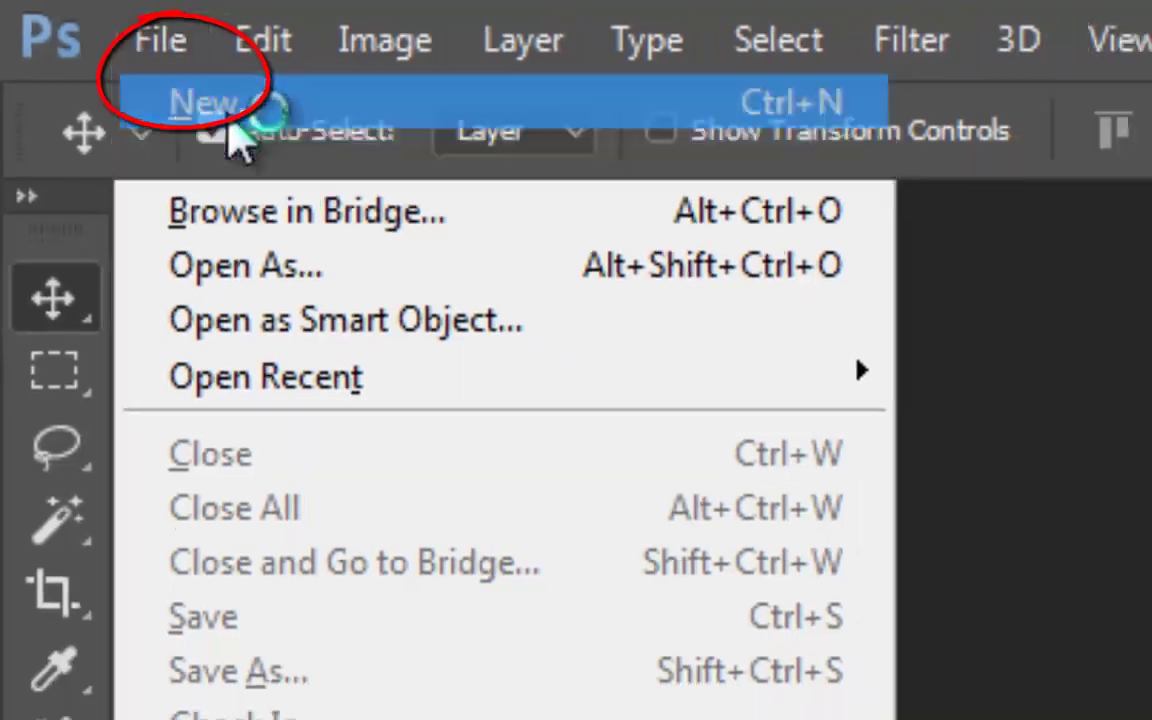
# Create a white 1890 × 1417 px document at 100 pixels/centimetre.
pyautogui.click(268, 152)
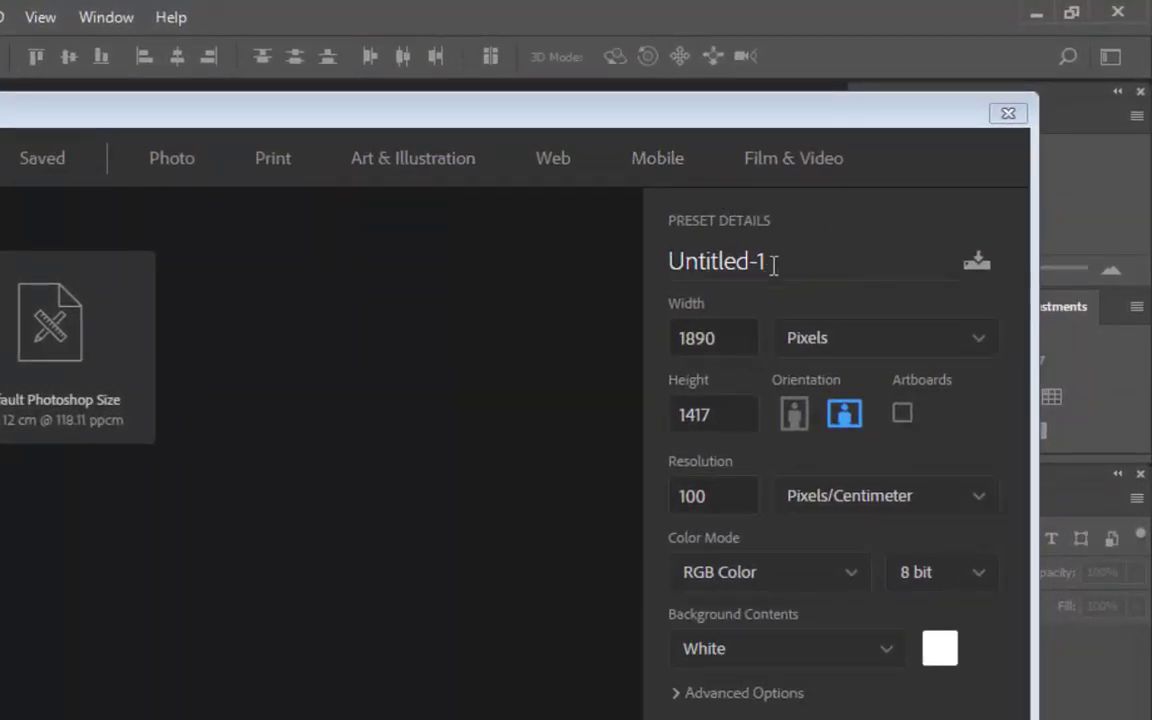
pyautogui.click(773, 264)
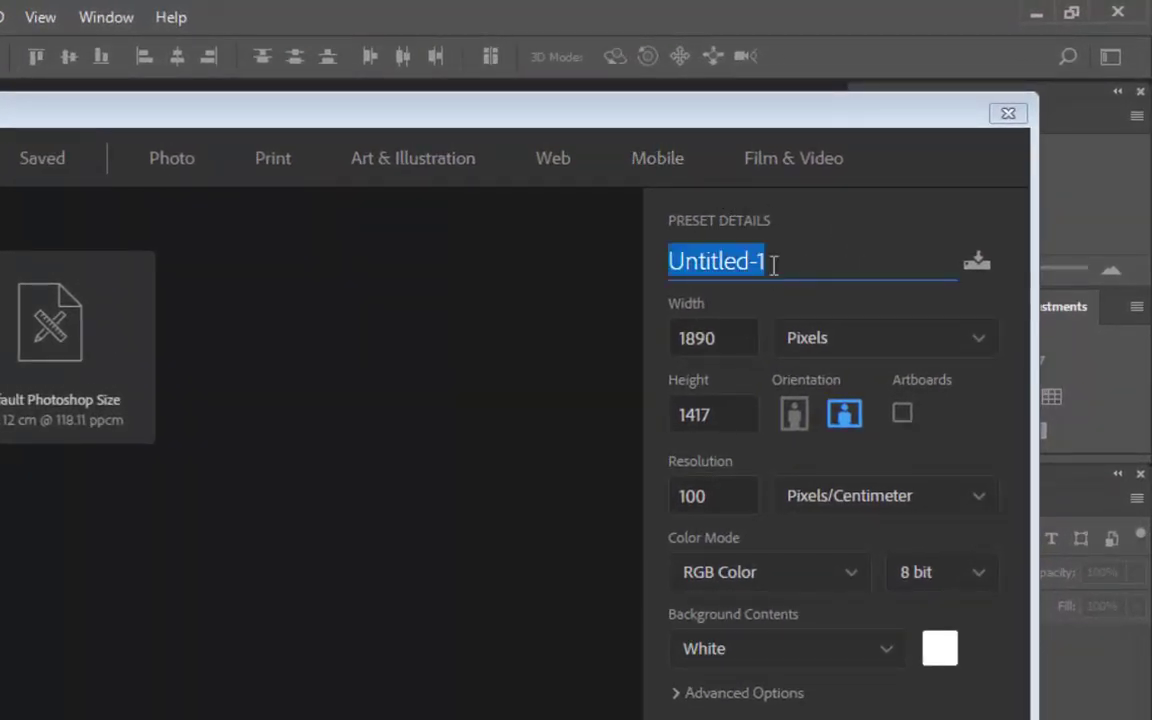
pyautogui.click(725, 338)
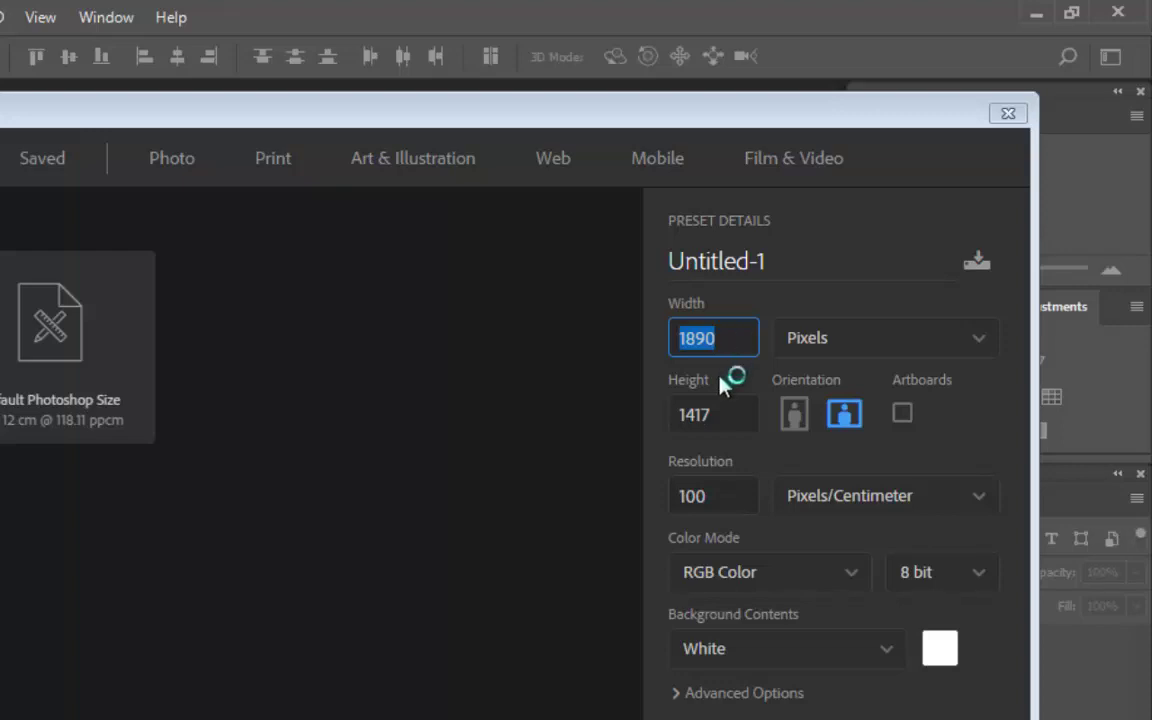
pyautogui.click(720, 413)
pyautogui.doubleClick(723, 414)
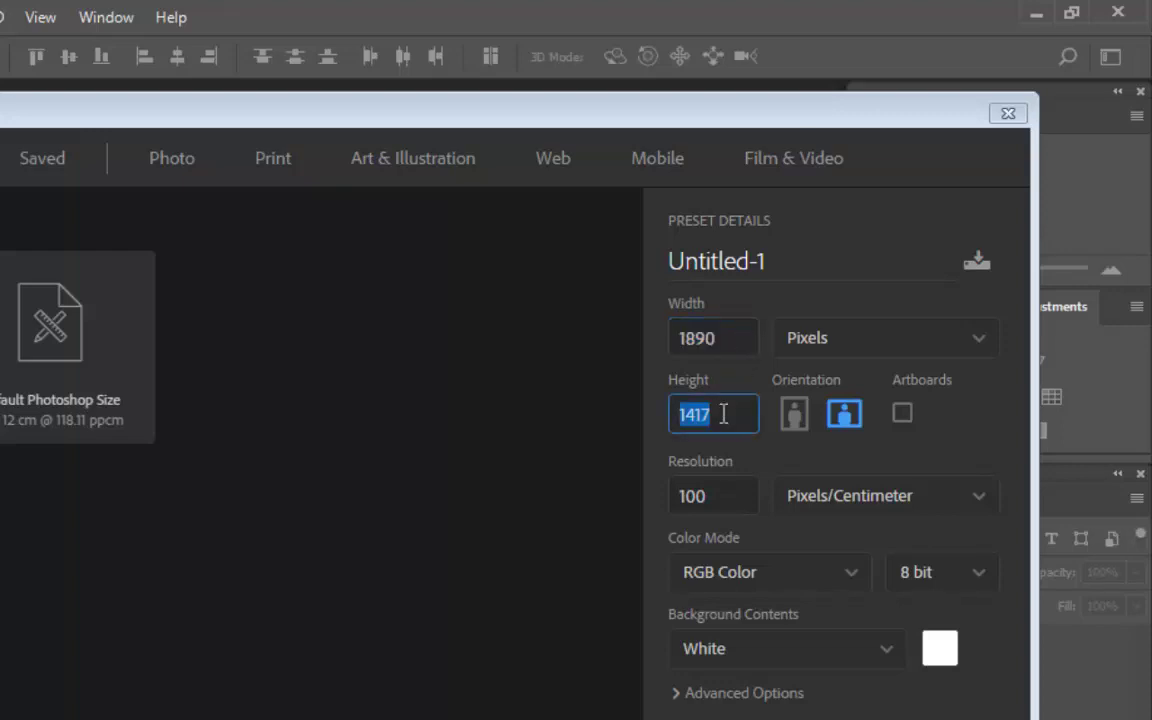
pyautogui.doubleClick(717, 496)
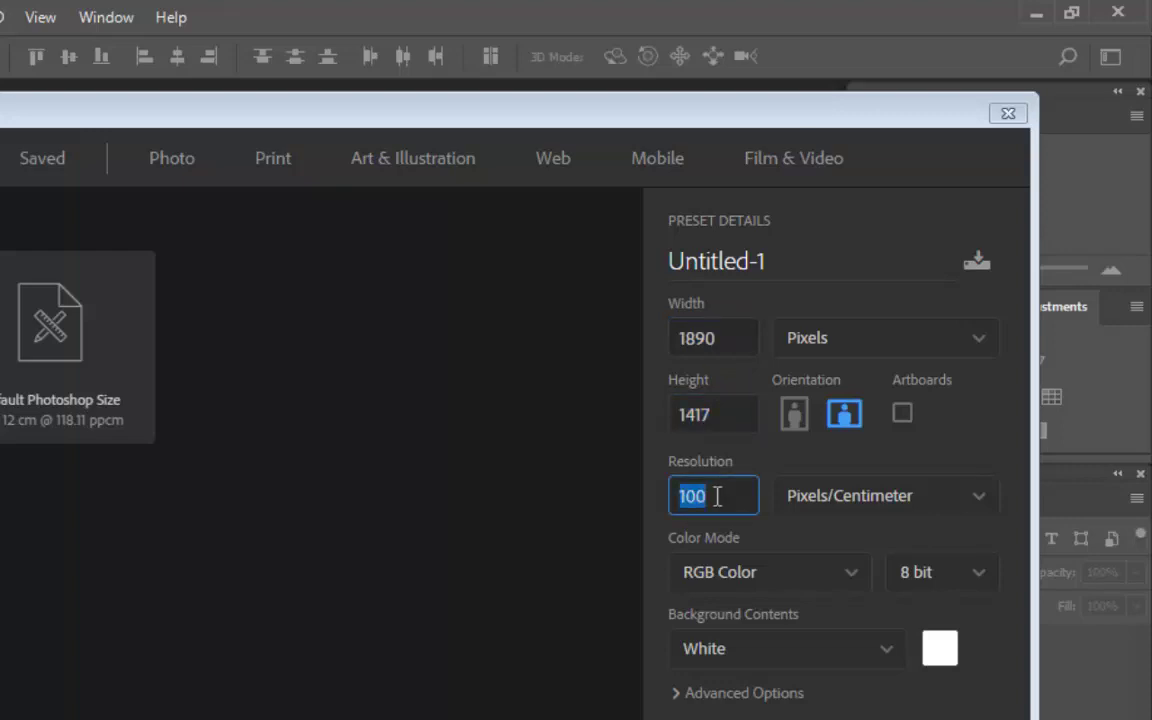
pyautogui.click(717, 496)
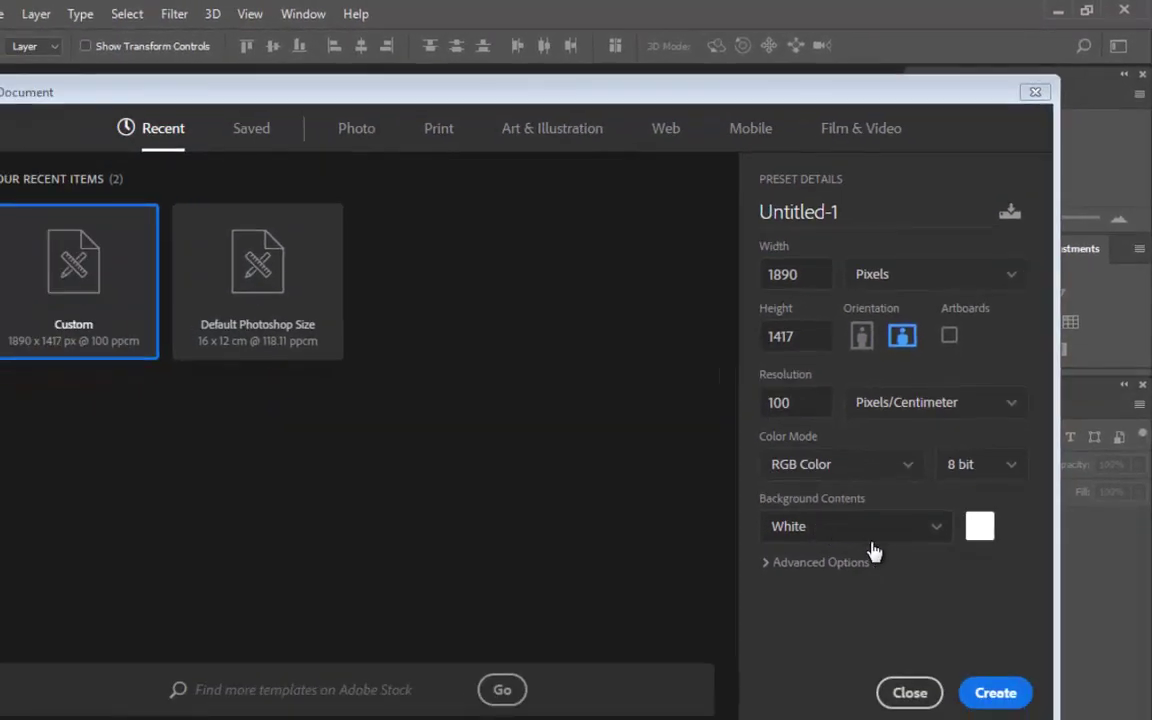
pyautogui.click(996, 697)
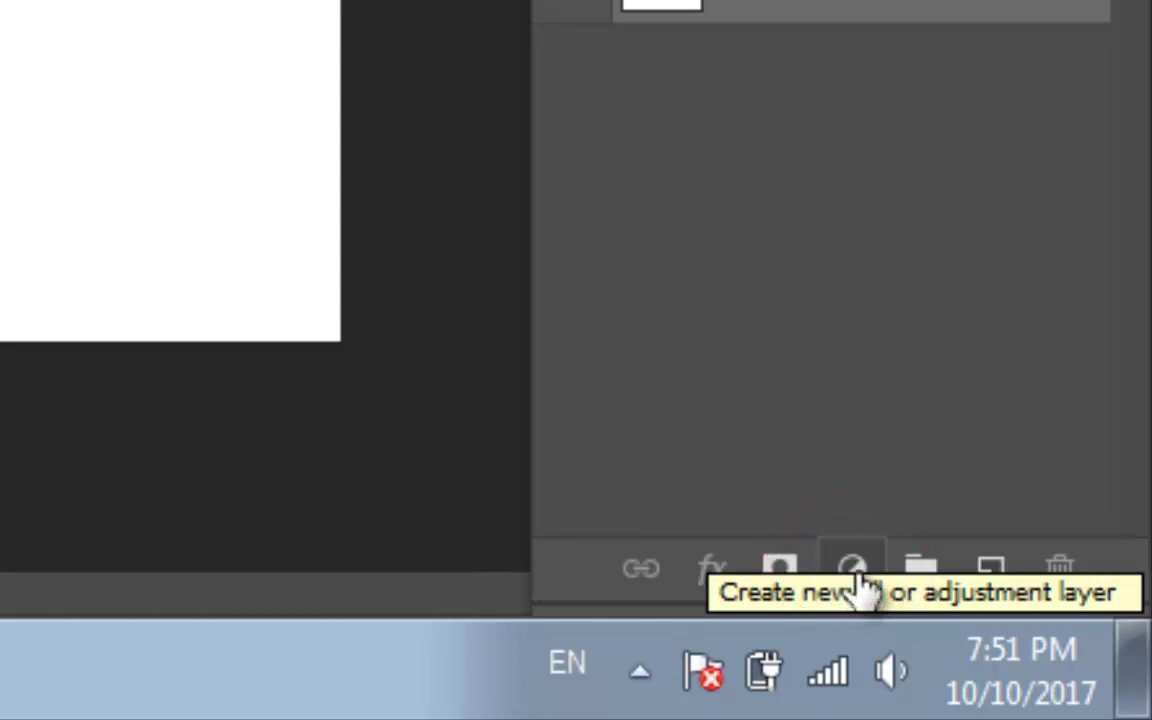
# Add a Gradient fill layer from the Layers panel's fill/adjustment menu.
pyautogui.click(858, 578)
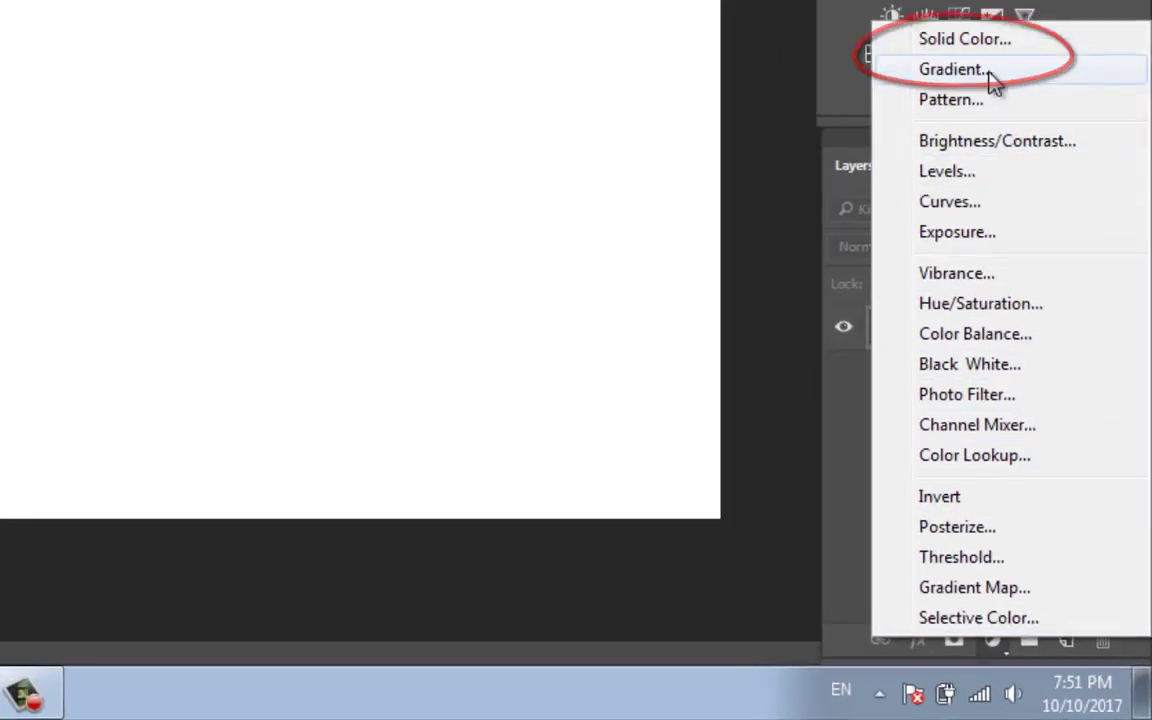
pyautogui.click(988, 66)
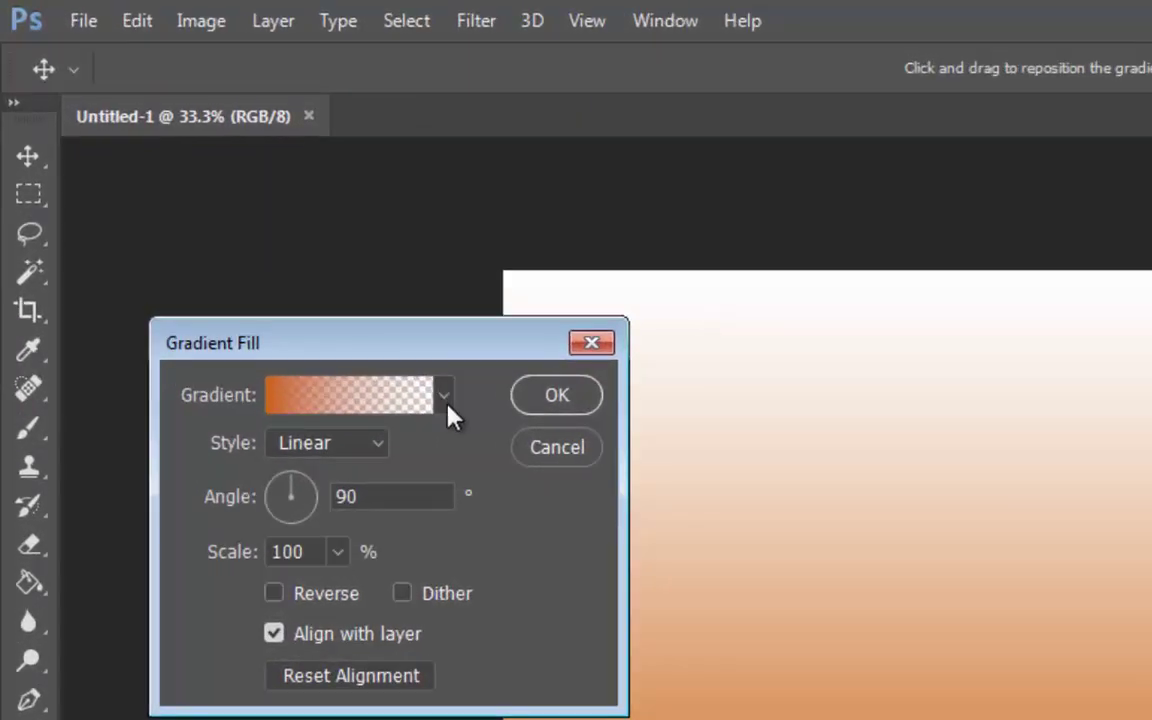
# Choose the Black, White gradient preset and set the style to Radial.
pyautogui.click(443, 398)
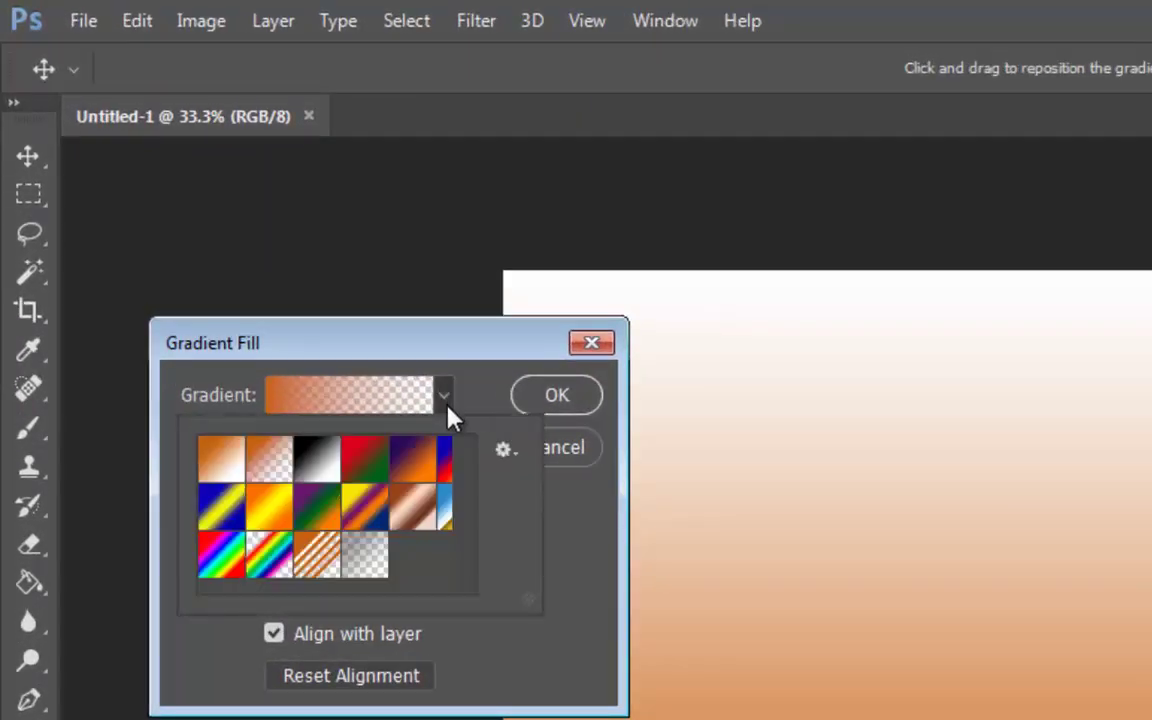
pyautogui.click(313, 463)
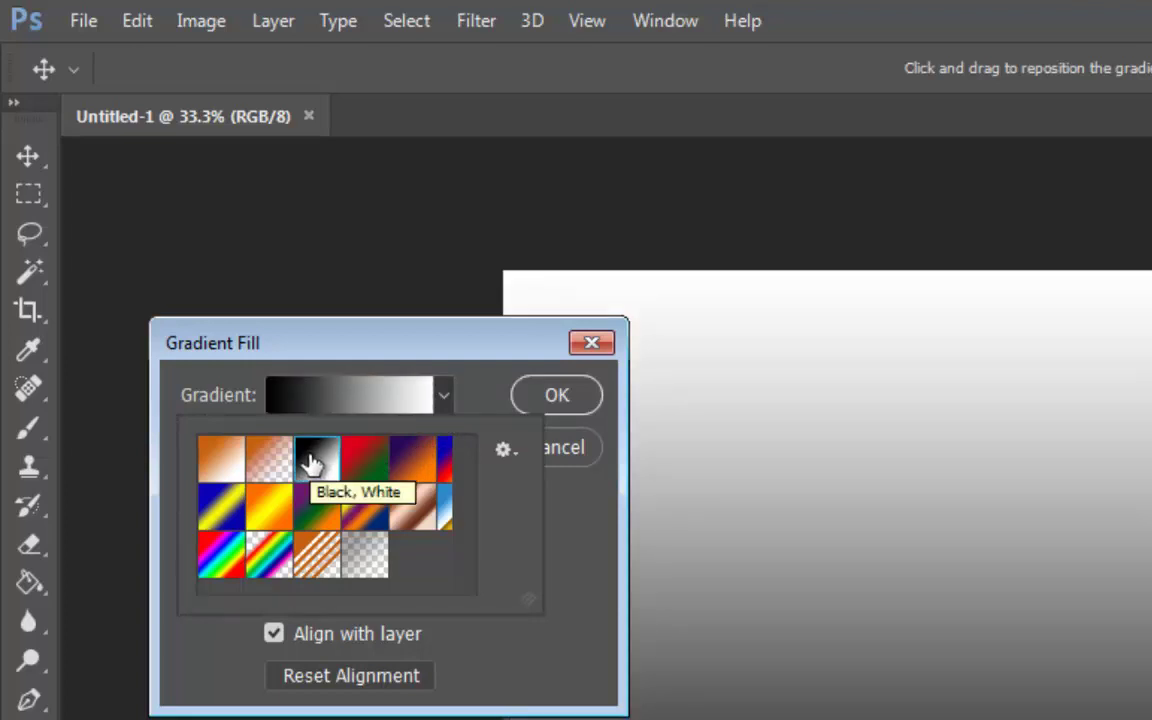
pyautogui.click(458, 358)
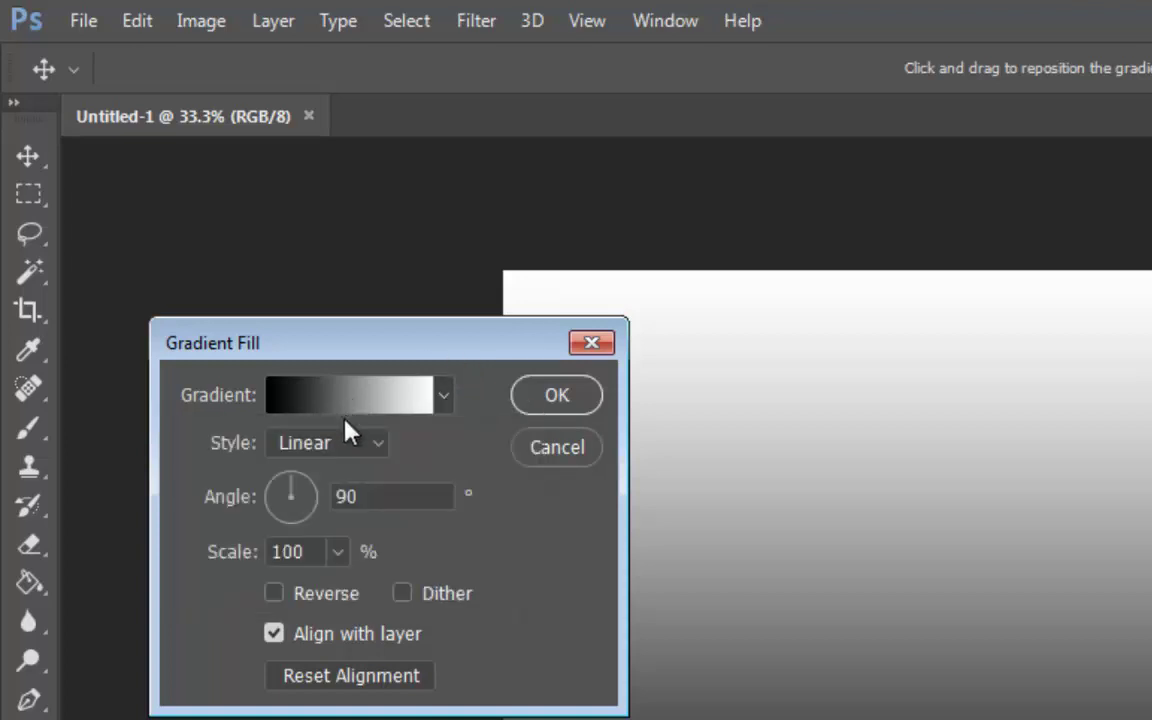
pyautogui.click(367, 449)
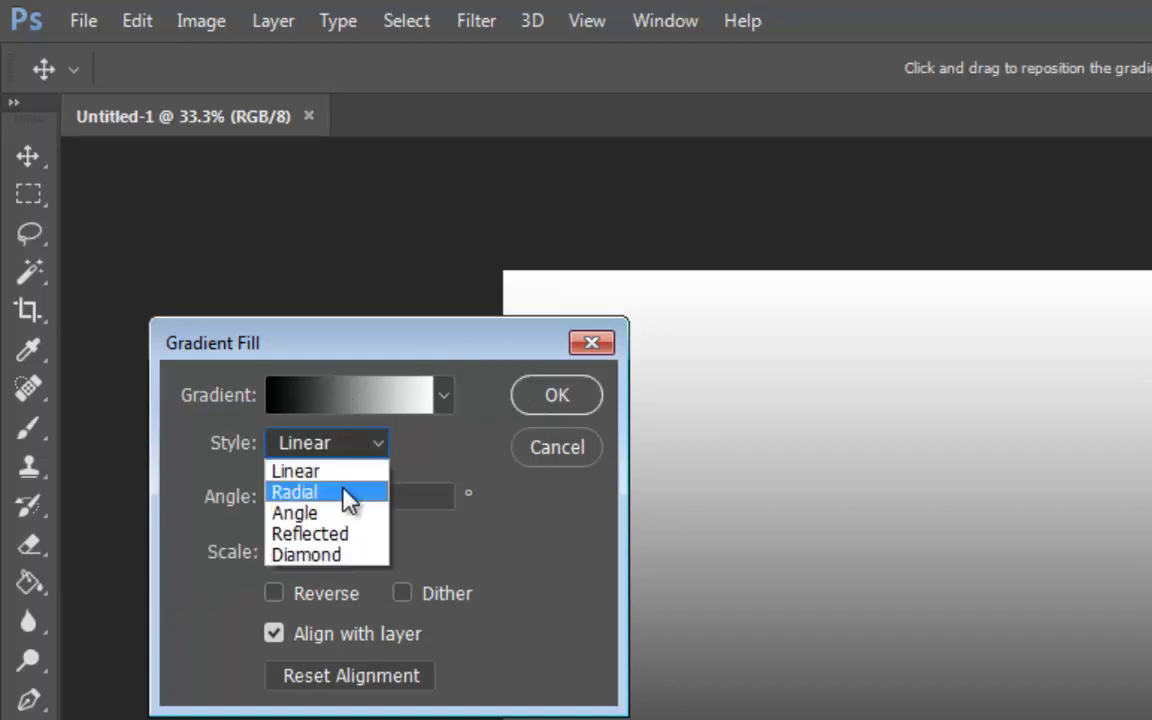
pyautogui.click(345, 489)
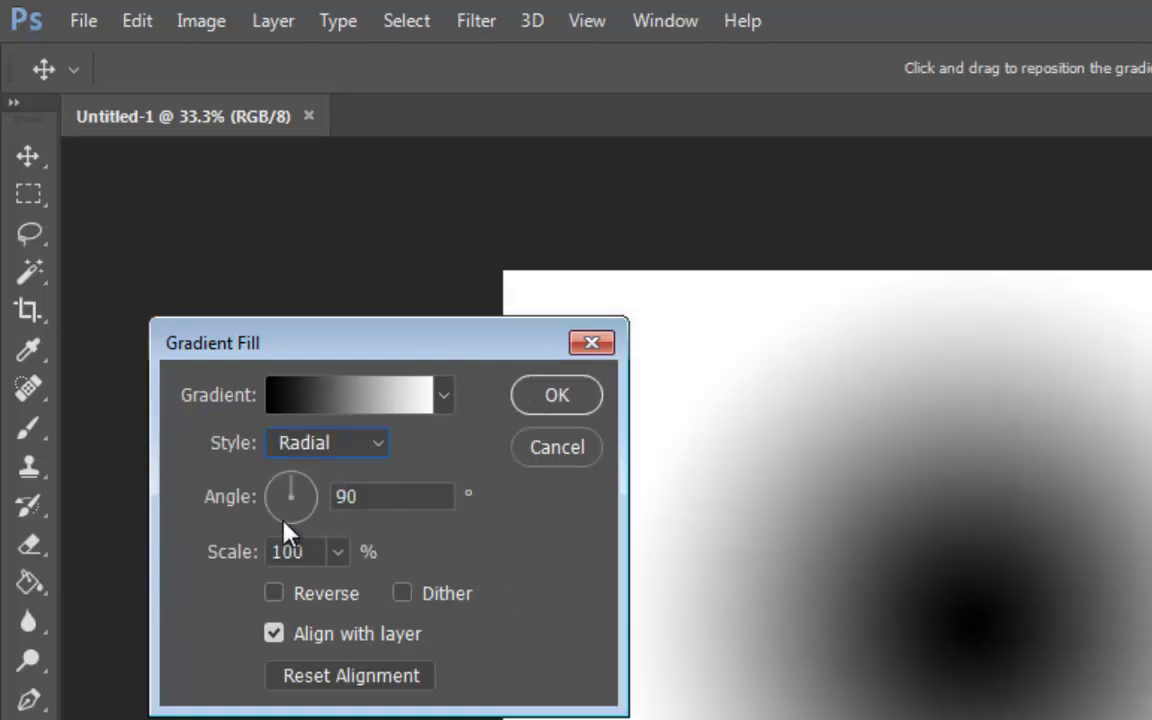
# Reverse the gradient, set its scale to 243%, and apply the fill.
pyautogui.click(271, 594)
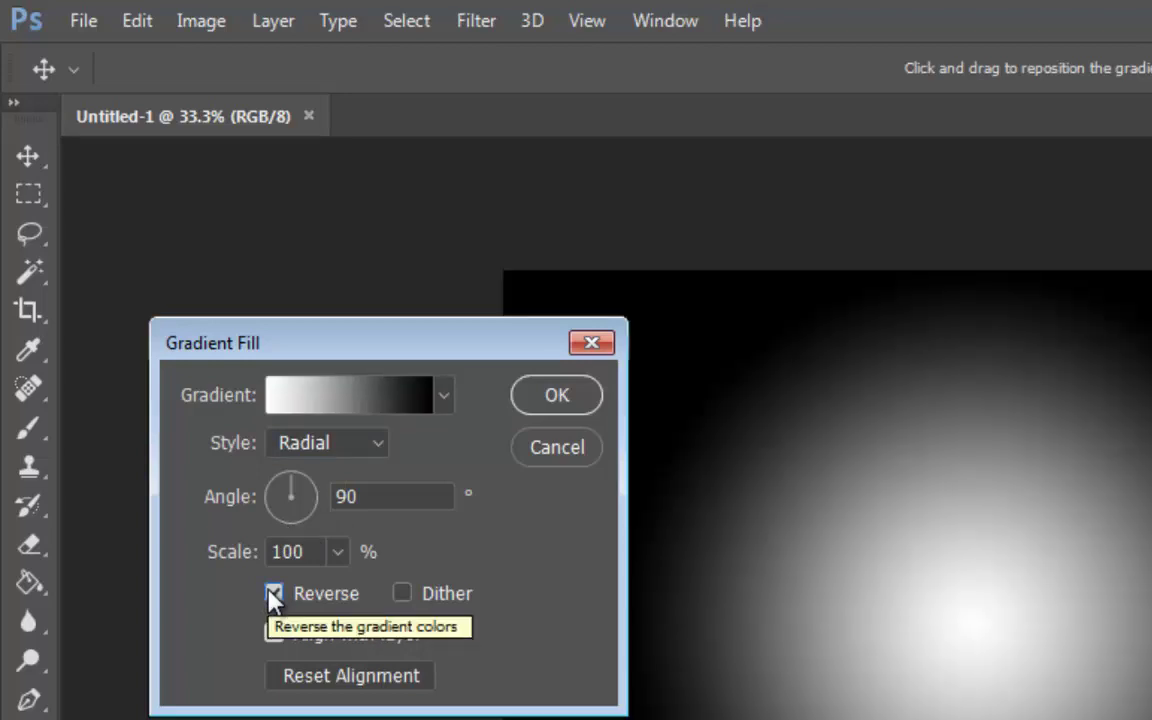
pyautogui.click(340, 552)
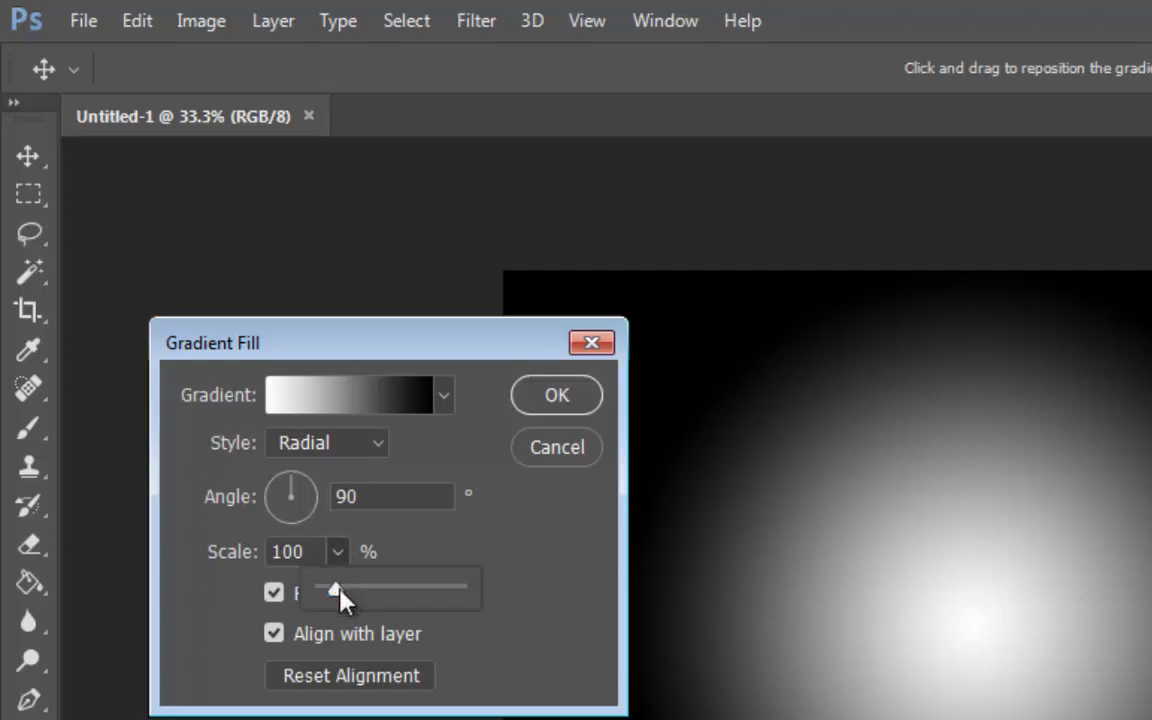
pyautogui.moveTo(340, 591); pyautogui.dragTo(357, 593)
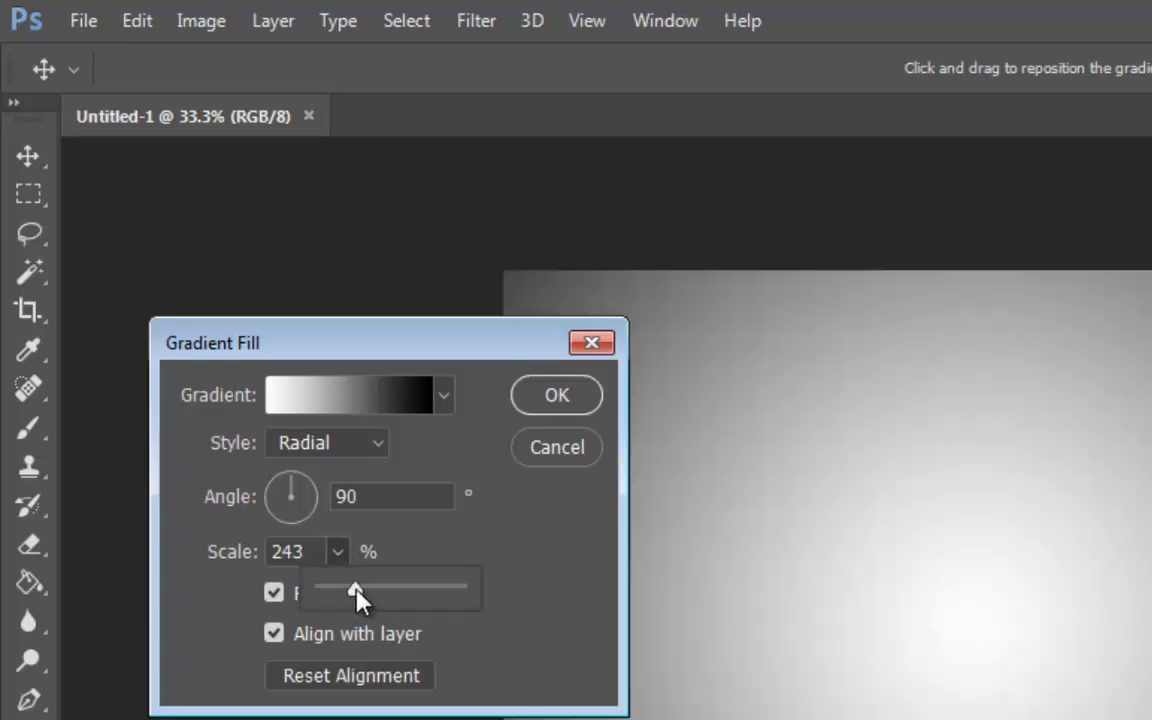
pyautogui.moveTo(355, 588); pyautogui.dragTo(352, 589)
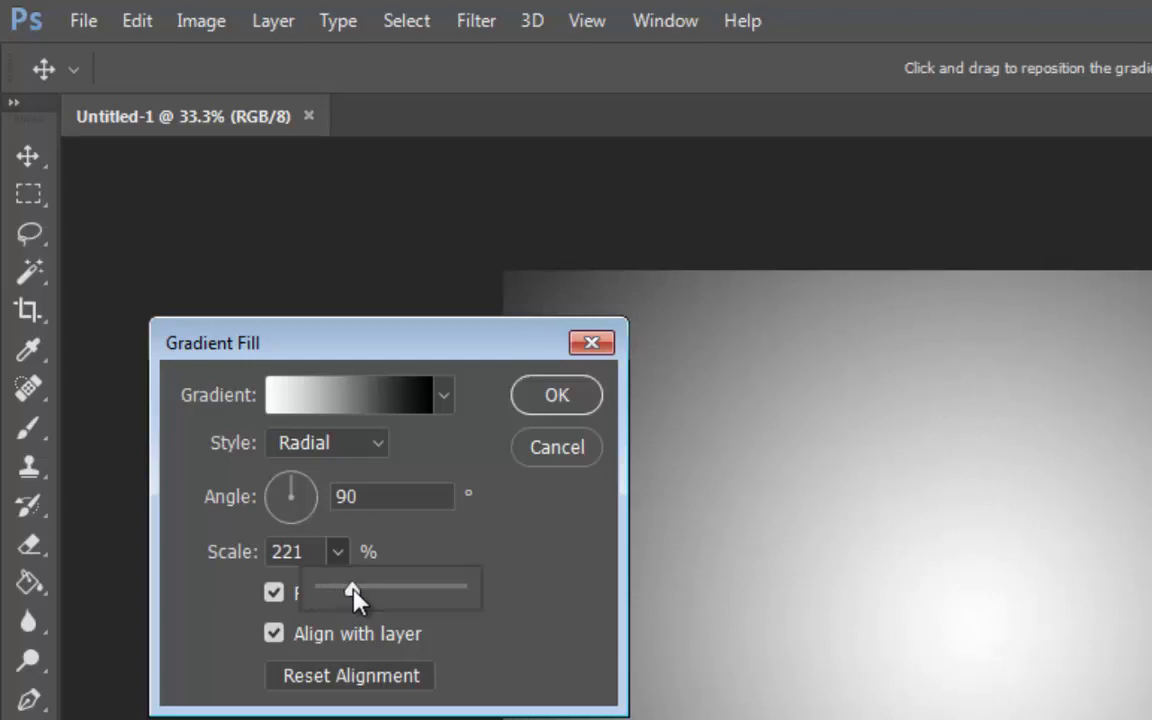
pyautogui.moveTo(352, 588); pyautogui.dragTo(355, 590)
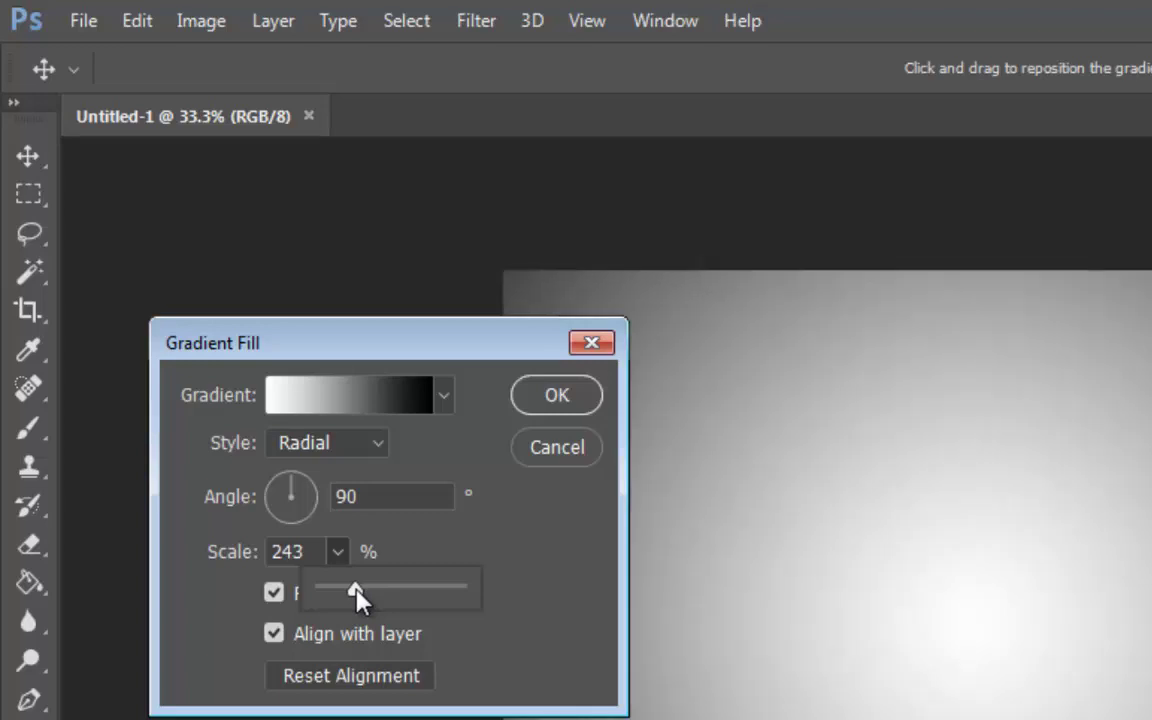
pyautogui.click(555, 396)
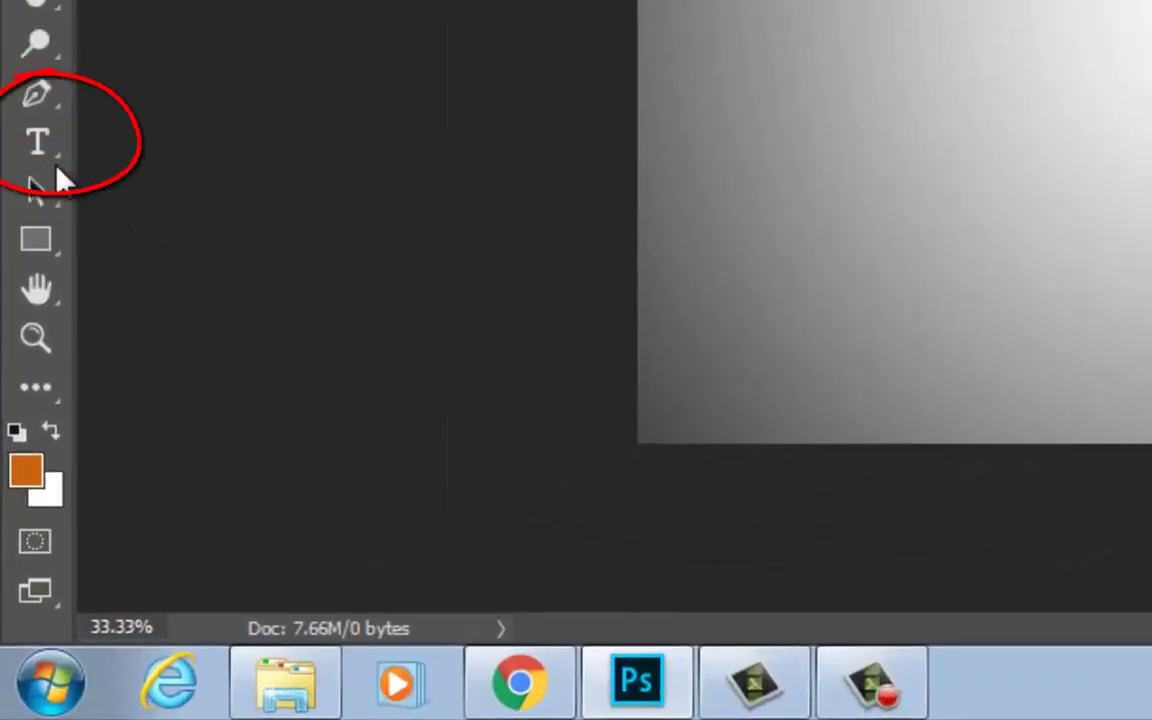
# Type THEE in a text box across the canvas centre and commit it.
pyautogui.click(50, 155)
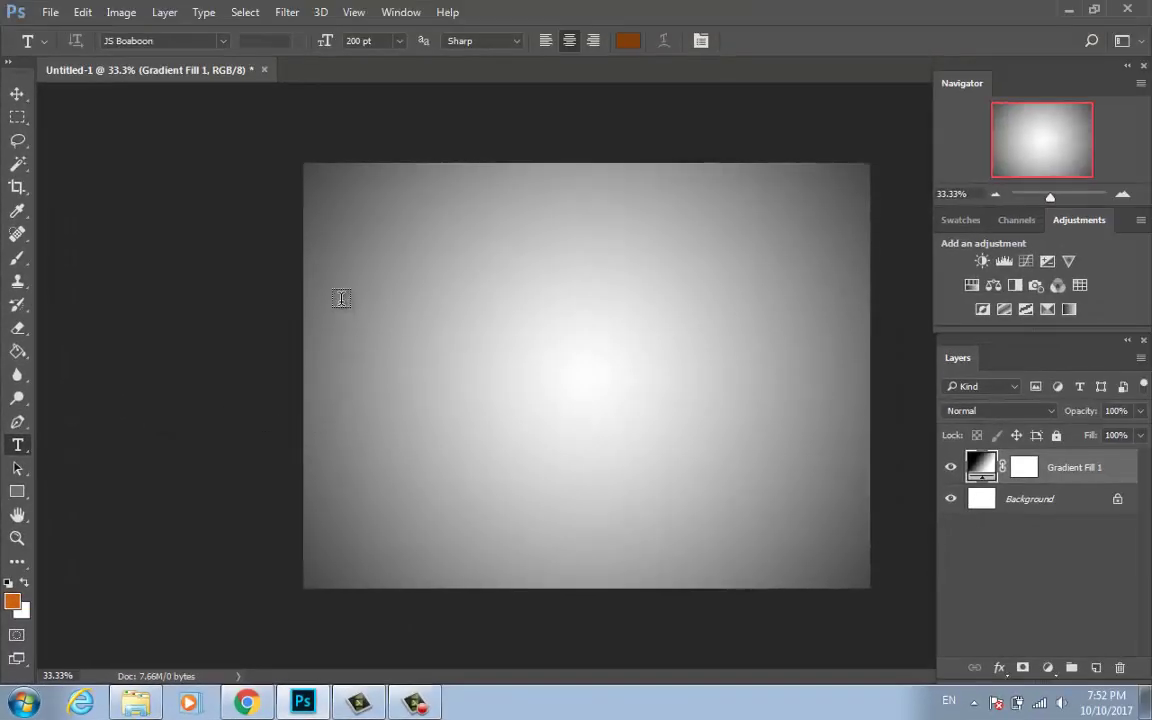
pyautogui.moveTo(341, 301)
pyautogui.mouseDown()
pyautogui.moveTo(421, 369)
pyautogui.moveTo(766, 391)
pyautogui.moveTo(825, 406)
pyautogui.moveTo(825, 418)
pyautogui.mouseUp()
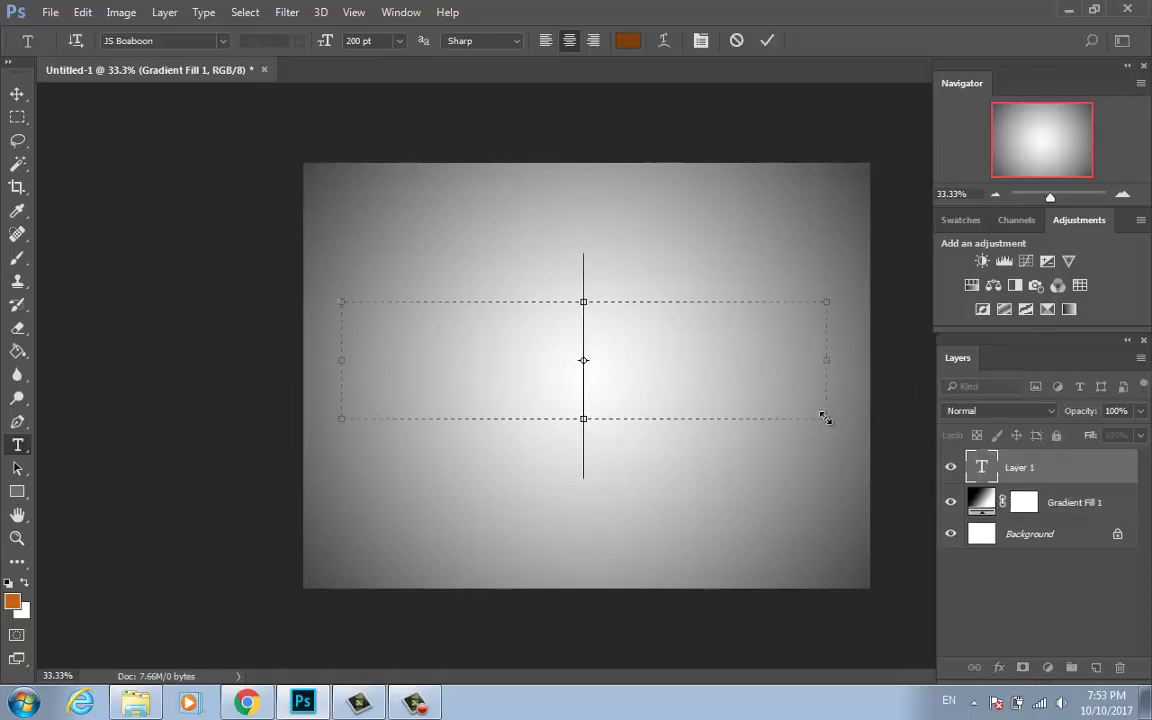
pyautogui.write('TH')
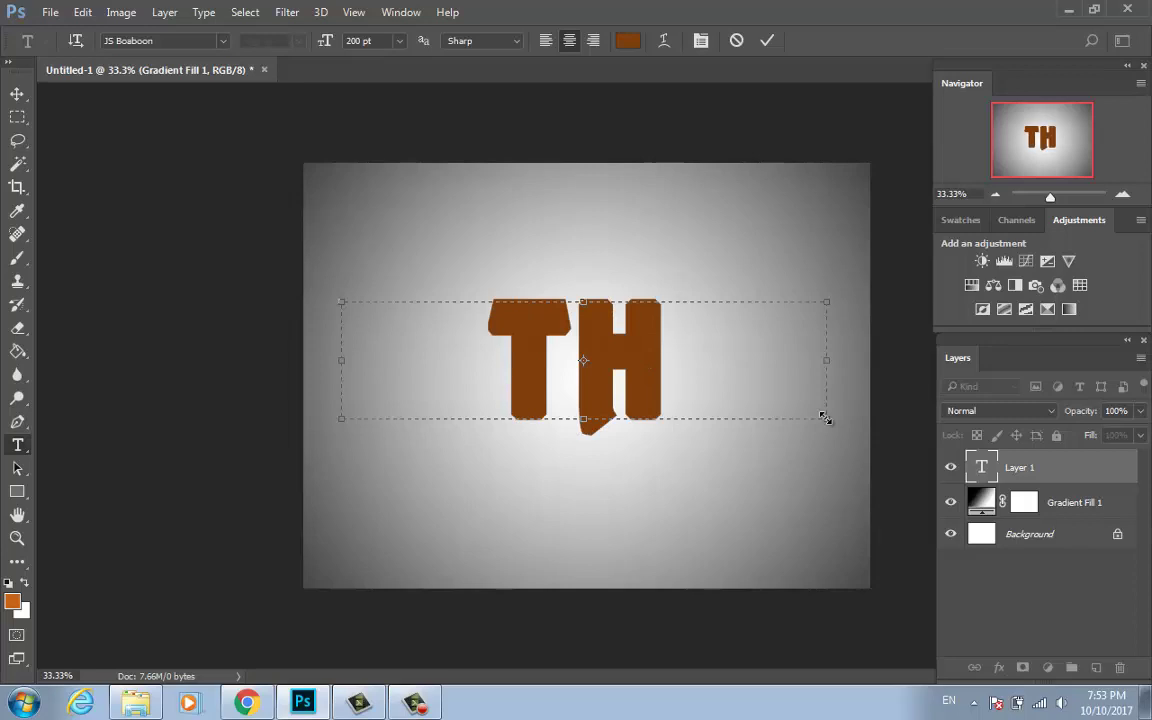
pyautogui.write('EE')
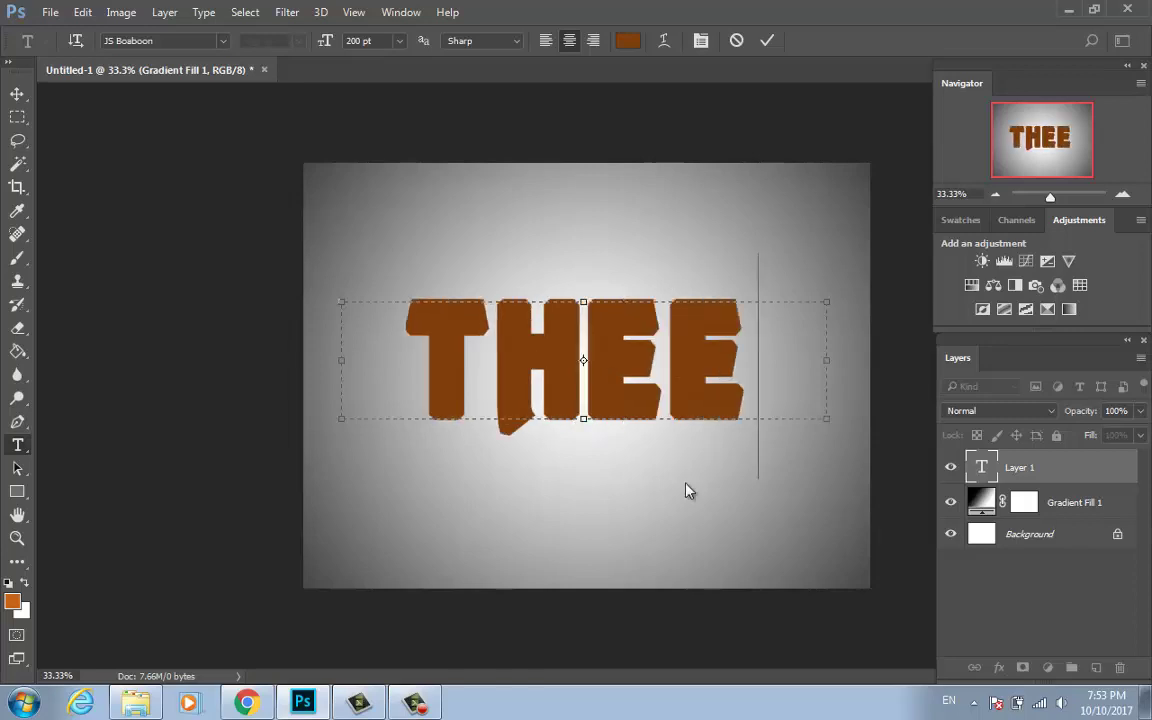
pyautogui.click(768, 42)
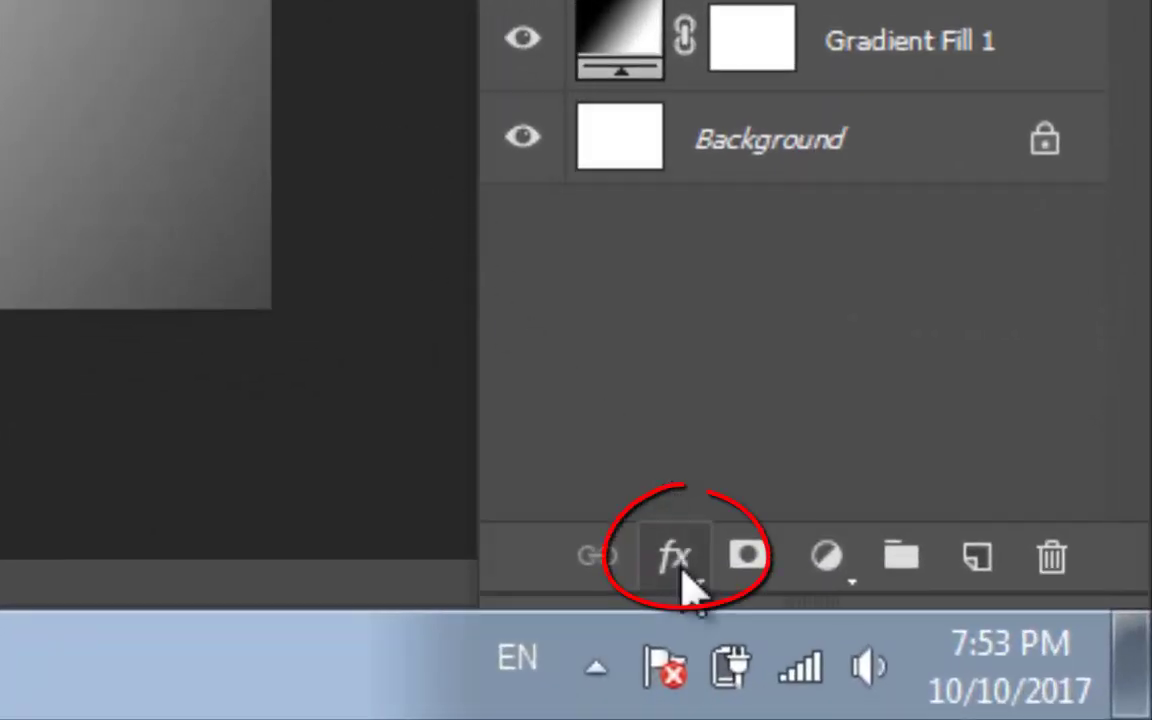
# Bring up the fx layer-effects list for the THEE layer.
pyautogui.click(680, 568)
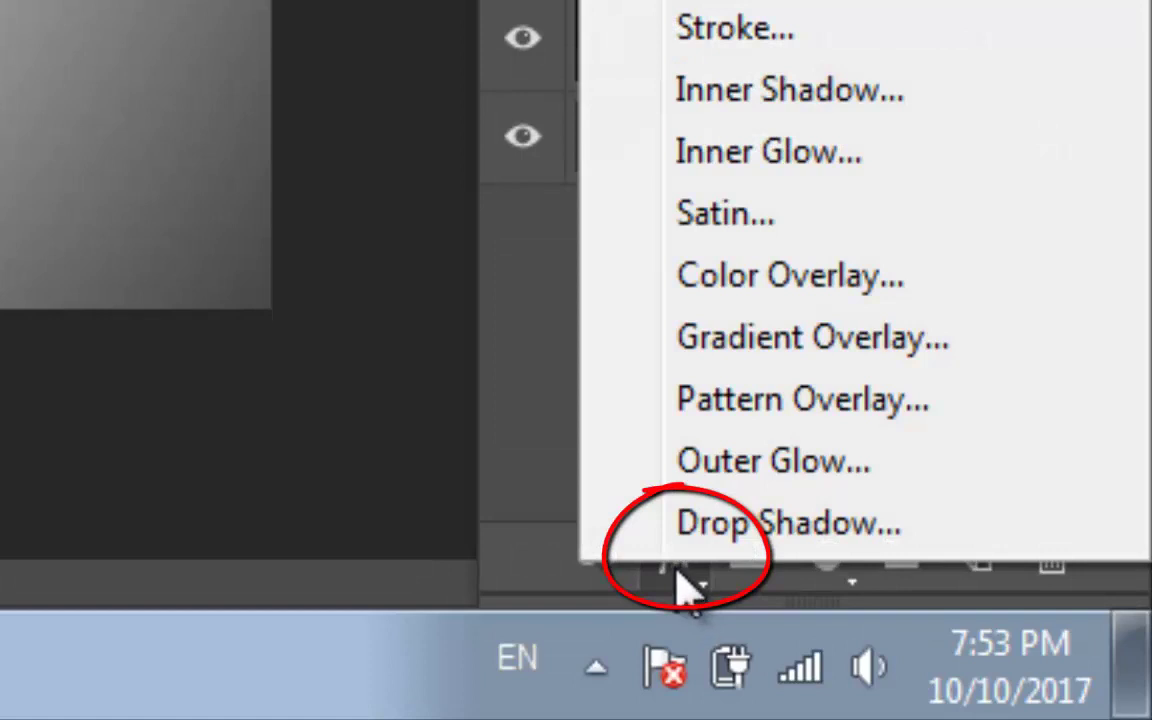
pyautogui.click(680, 575)
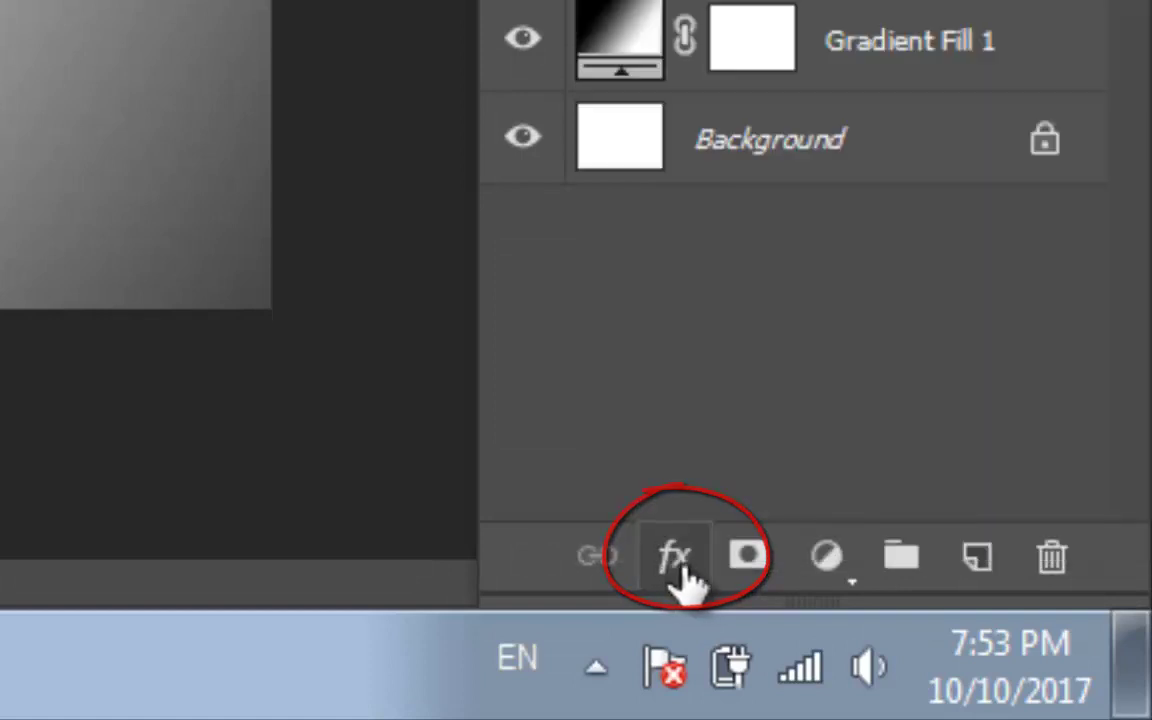
pyautogui.click(680, 568)
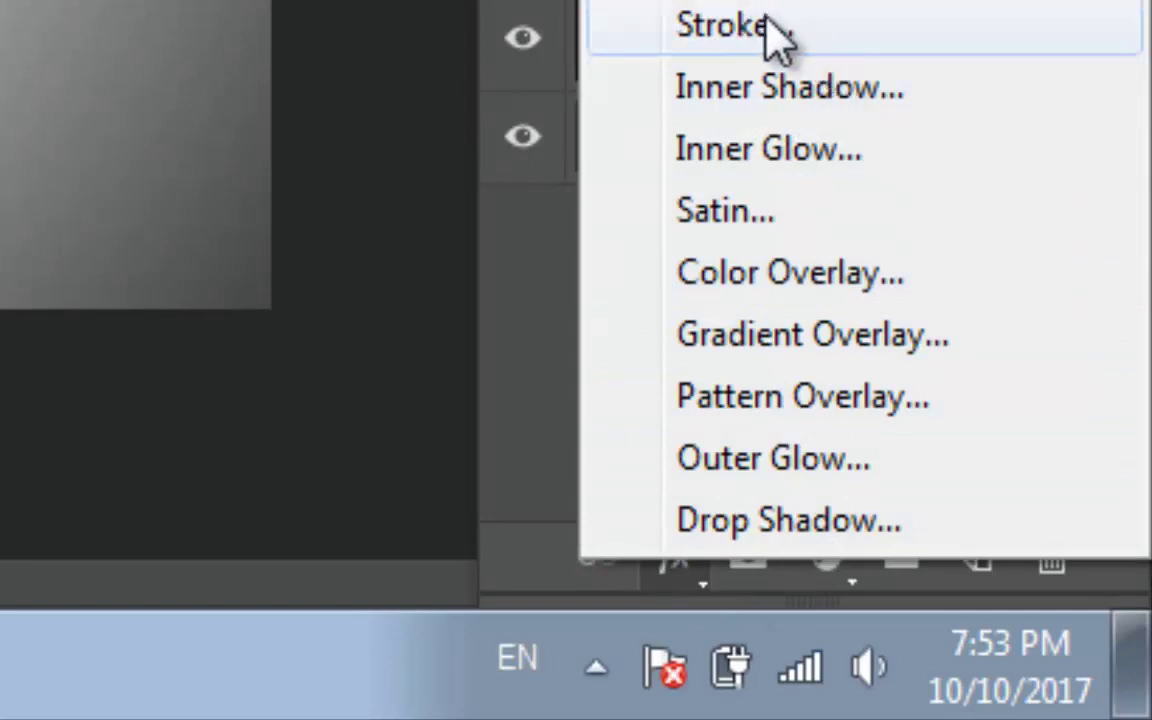
# Apply an 8 px white Stroke to THEE, positioned Outside after trying Inside.
pyautogui.click(897, 208)
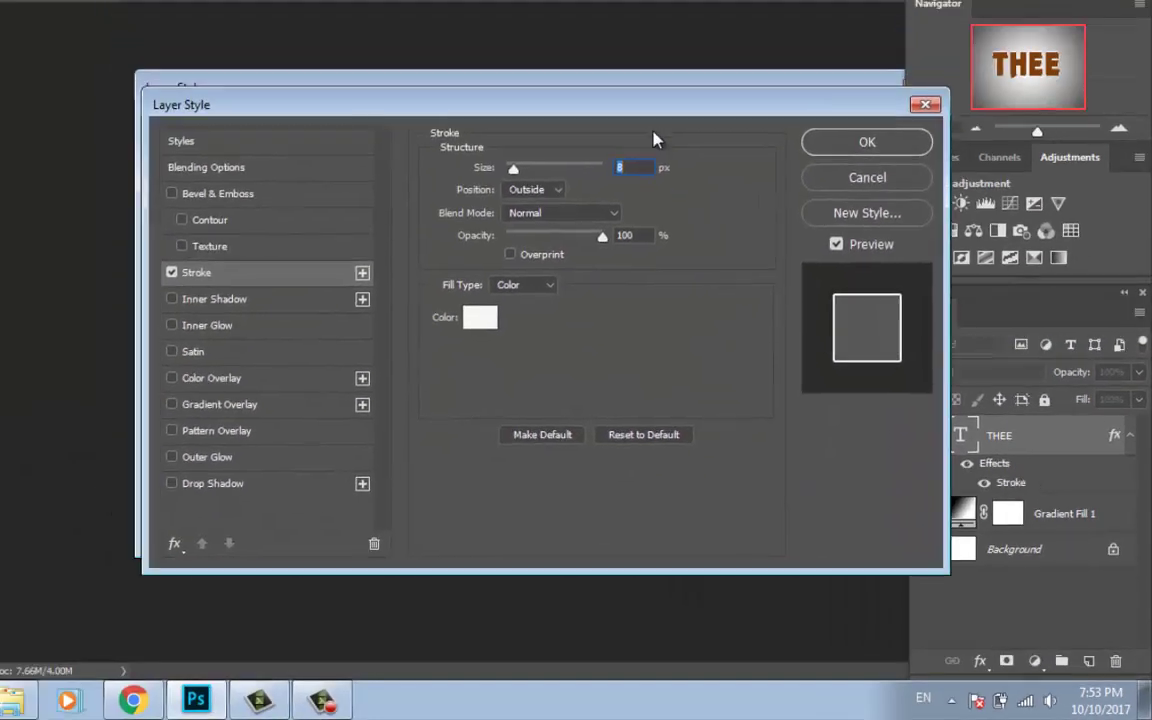
pyautogui.moveTo(642, 116); pyautogui.dragTo(698, 321)
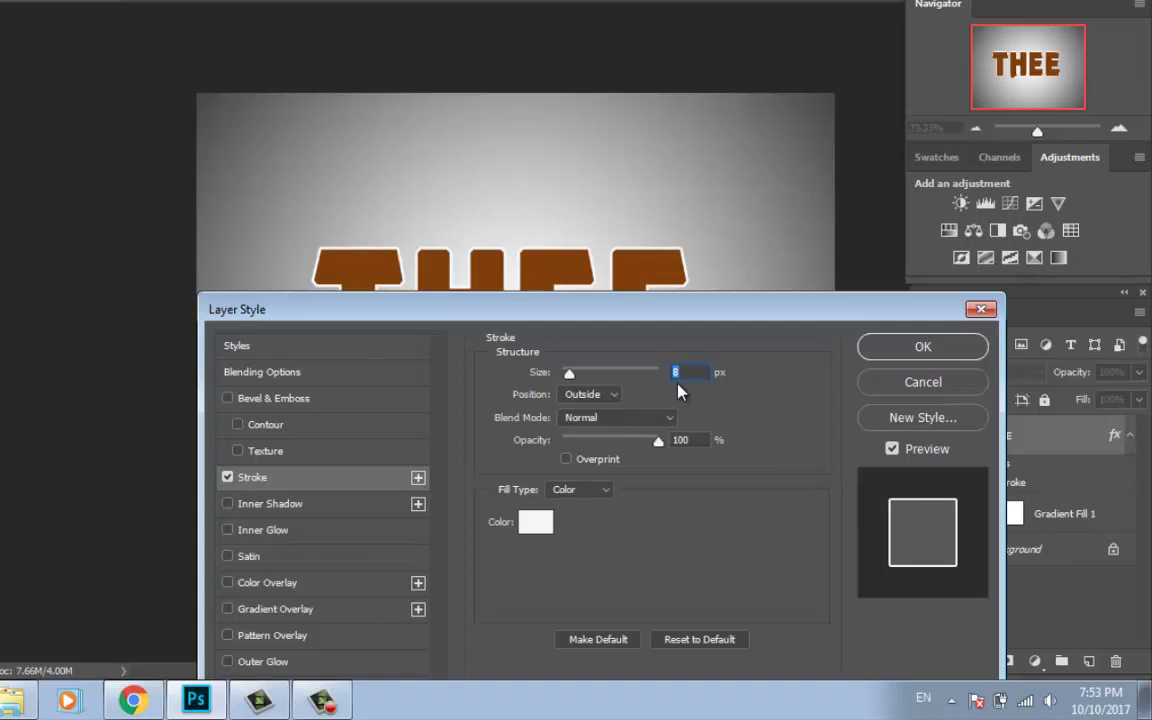
pyautogui.click(614, 398)
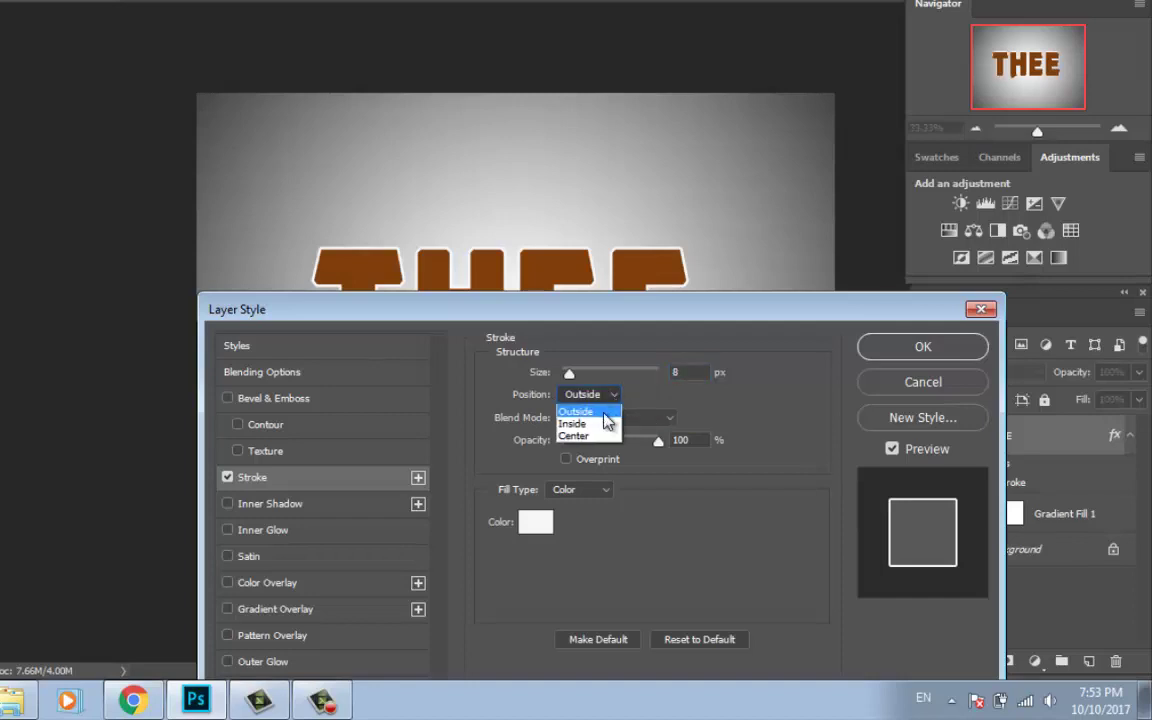
pyautogui.click(596, 425)
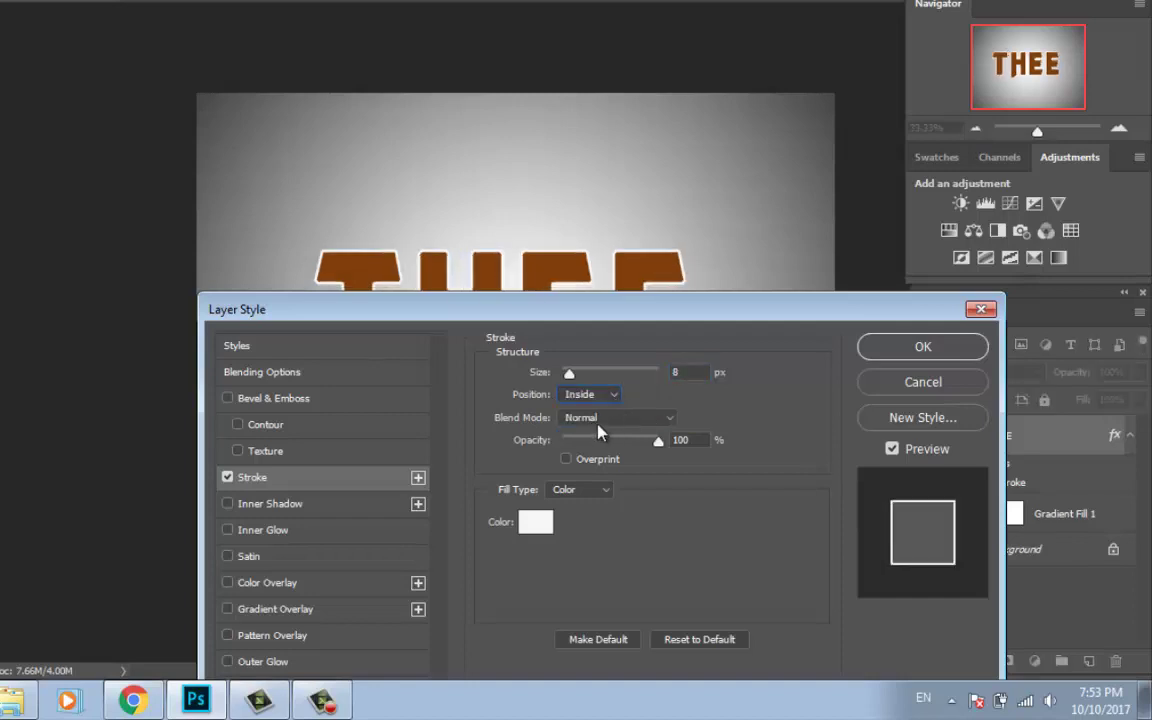
pyautogui.click(614, 397)
pyautogui.click(614, 411)
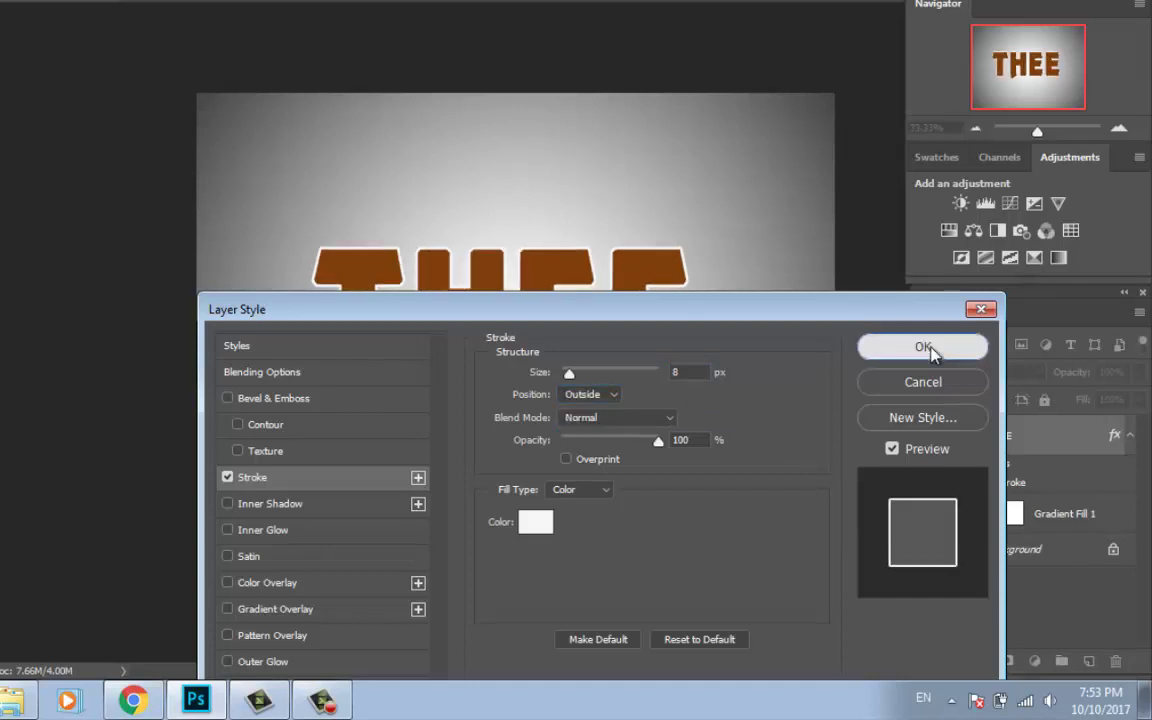
pyautogui.click(932, 349)
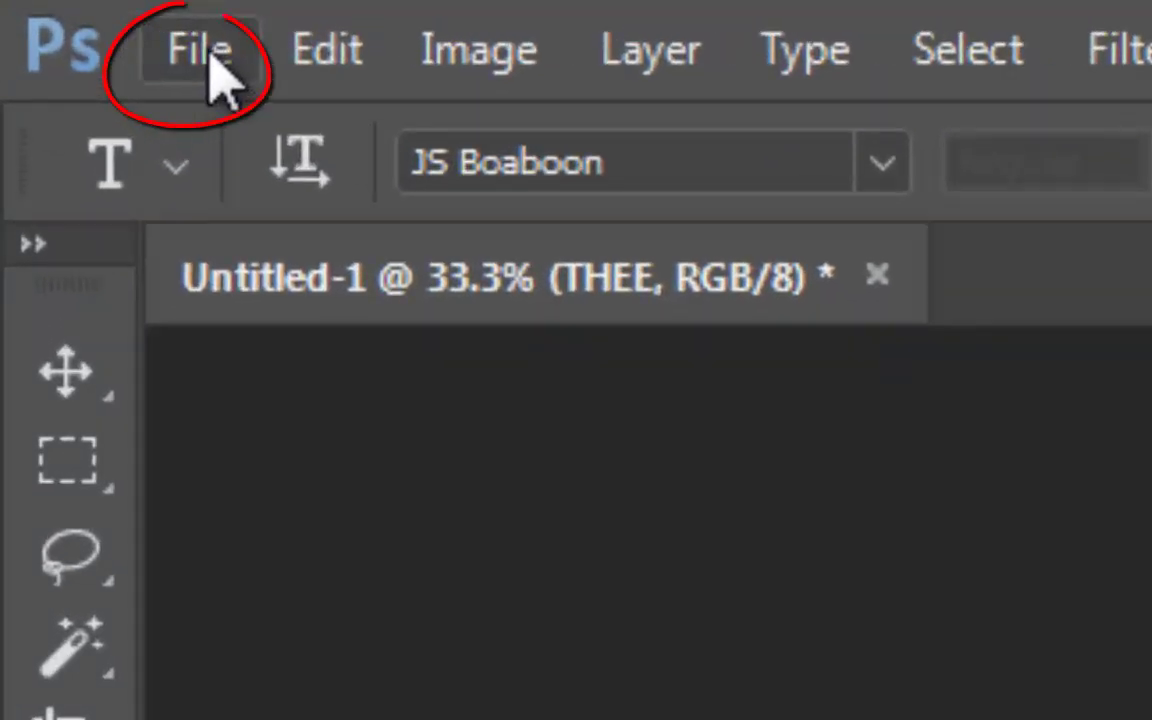
# Open the wings_of_music cellist JPEG as a second document.
pyautogui.click(166, 42)
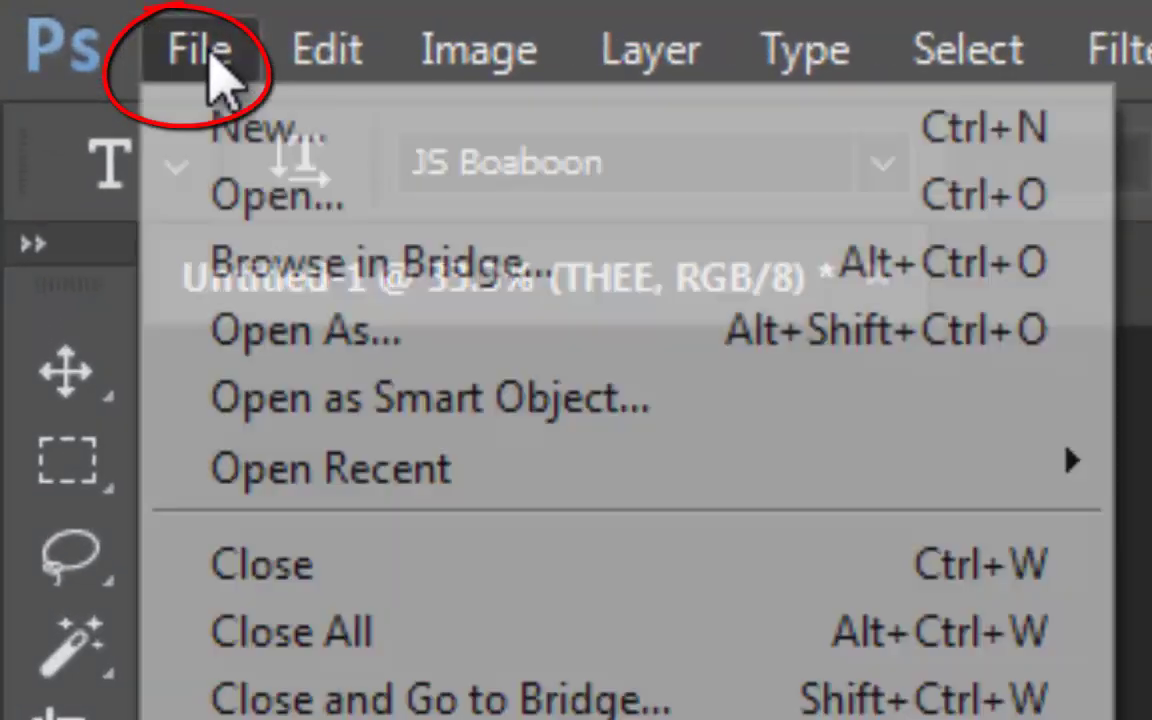
pyautogui.click(252, 210)
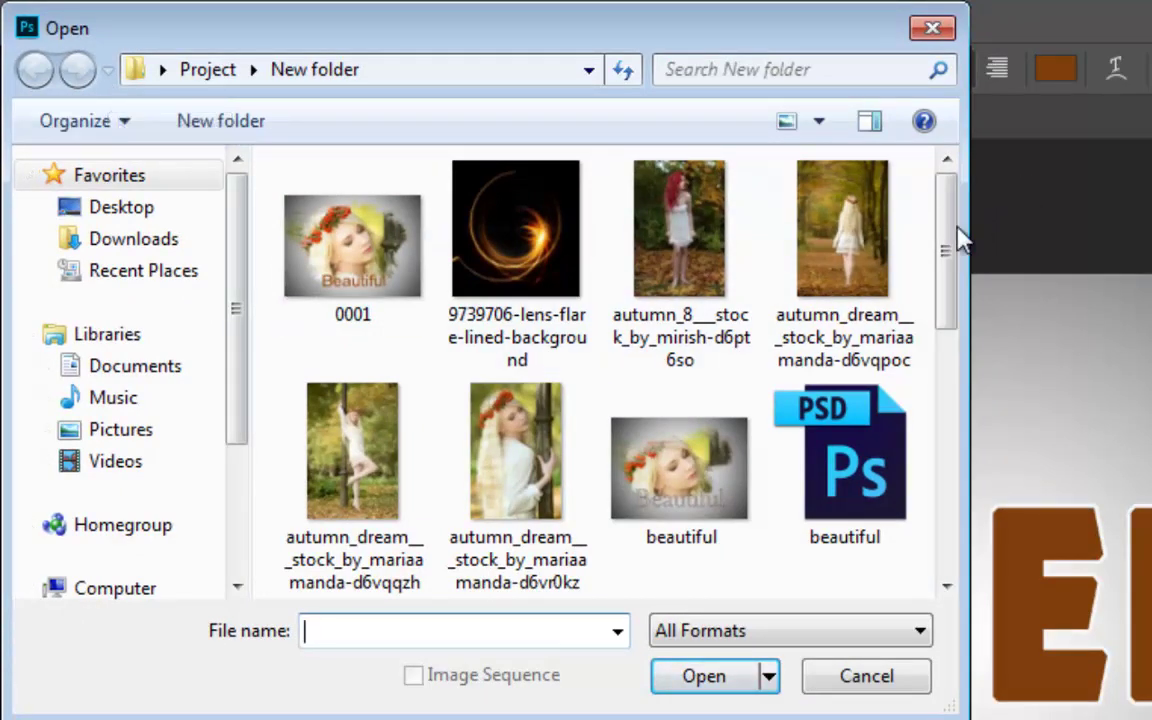
pyautogui.moveTo(956, 237); pyautogui.dragTo(956, 424)
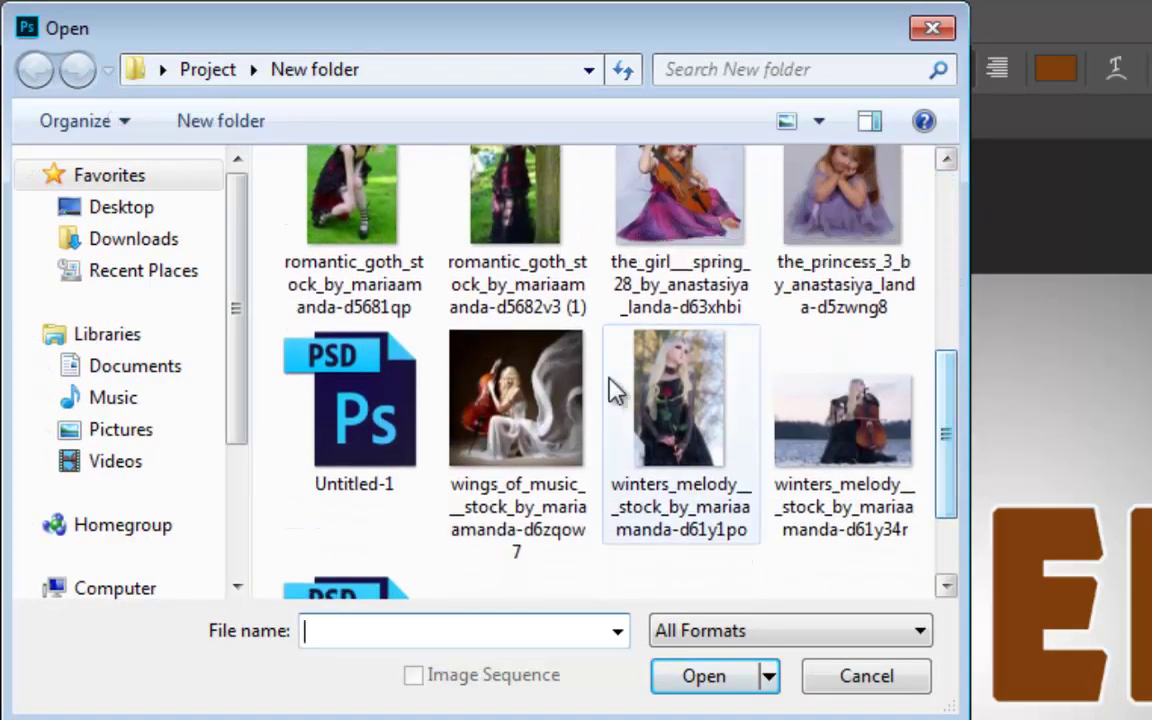
pyautogui.click(530, 393)
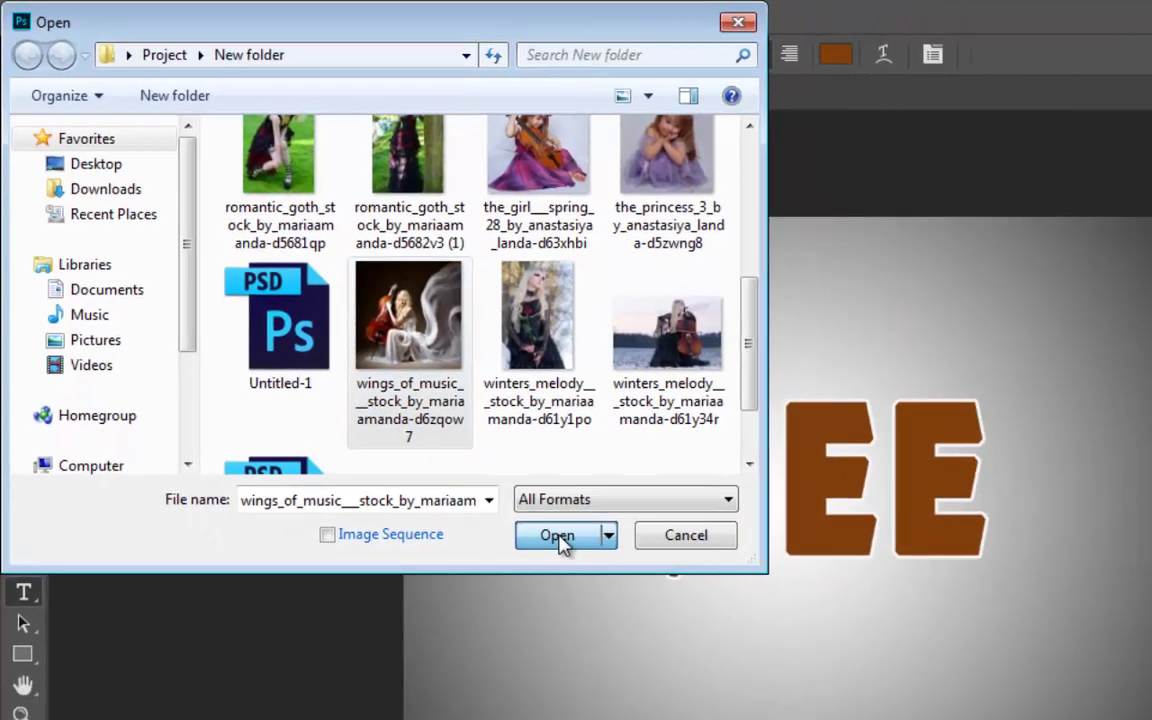
pyautogui.click(706, 682)
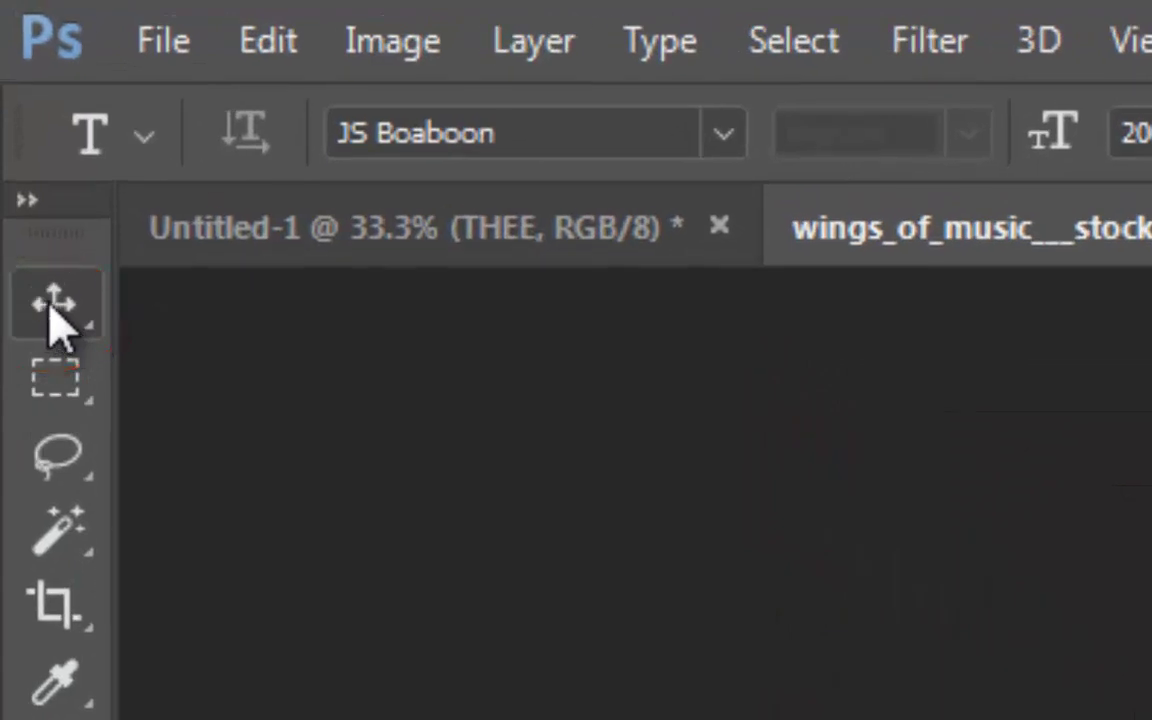
# Drag the cellist photo with the Move tool onto the Untitled-1 canvas.
pyautogui.click(52, 305)
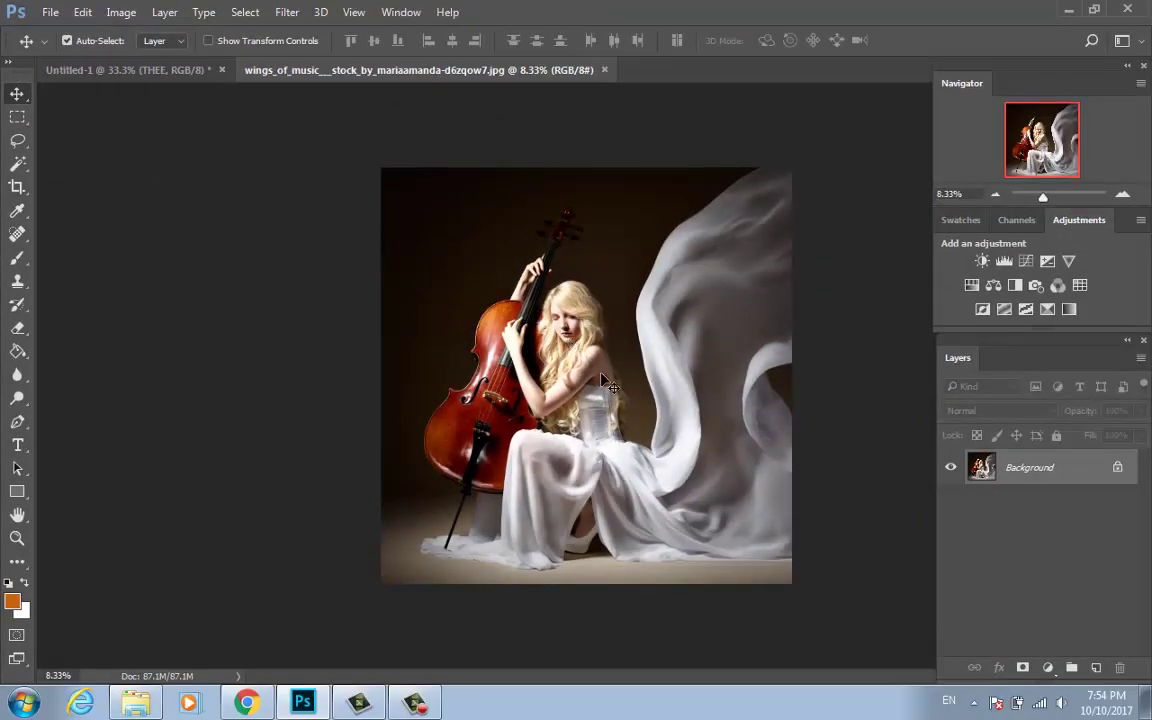
pyautogui.moveTo(603, 381); pyautogui.dragTo(403, 304)
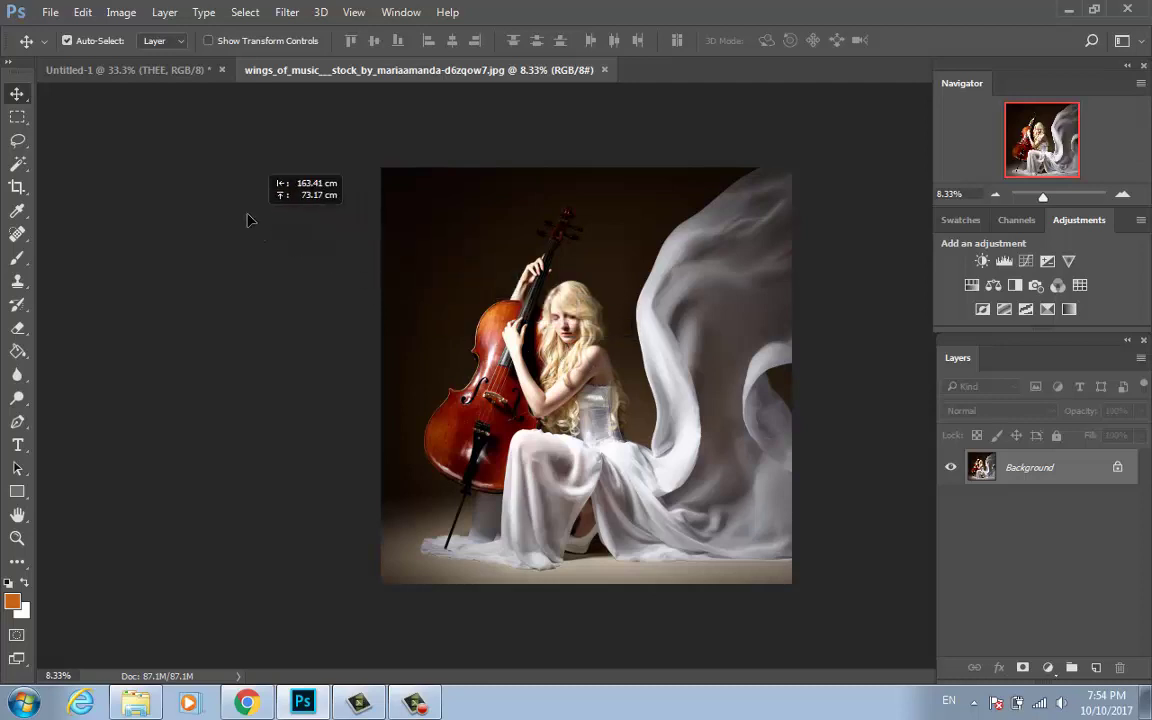
pyautogui.moveTo(403, 304)
pyautogui.mouseDown()
pyautogui.moveTo(159, 146)
pyautogui.moveTo(100, 73)
pyautogui.mouseUp()
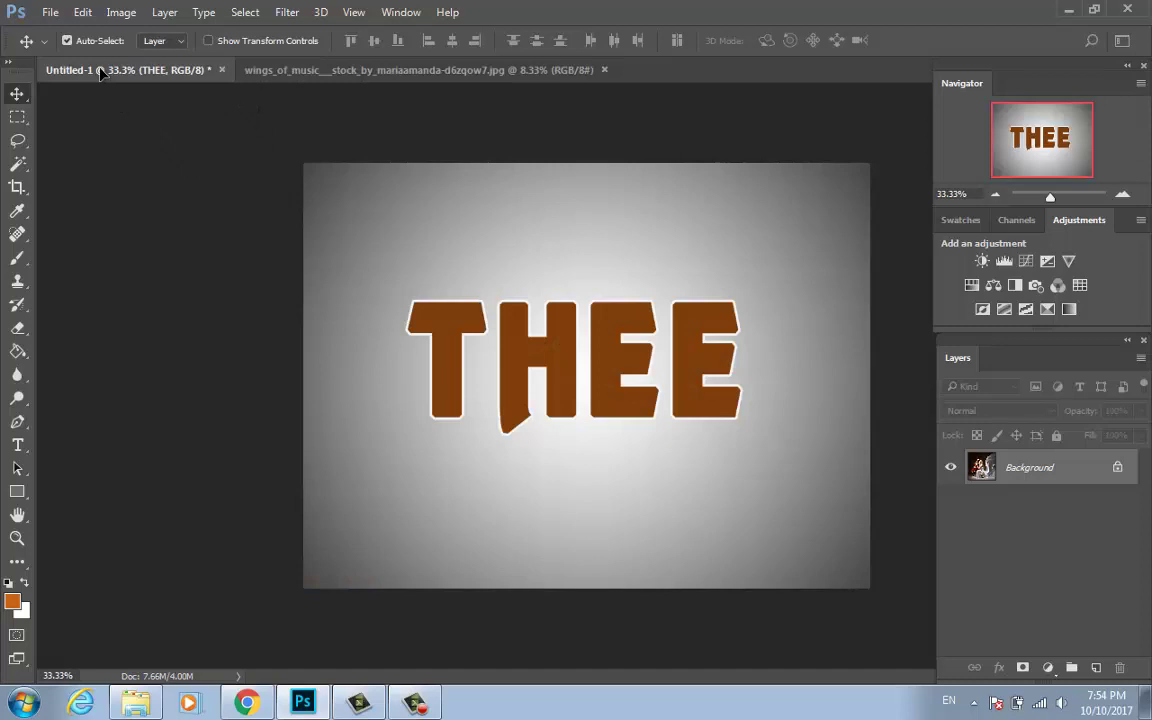
pyautogui.moveTo(100, 73); pyautogui.dragTo(214, 195)
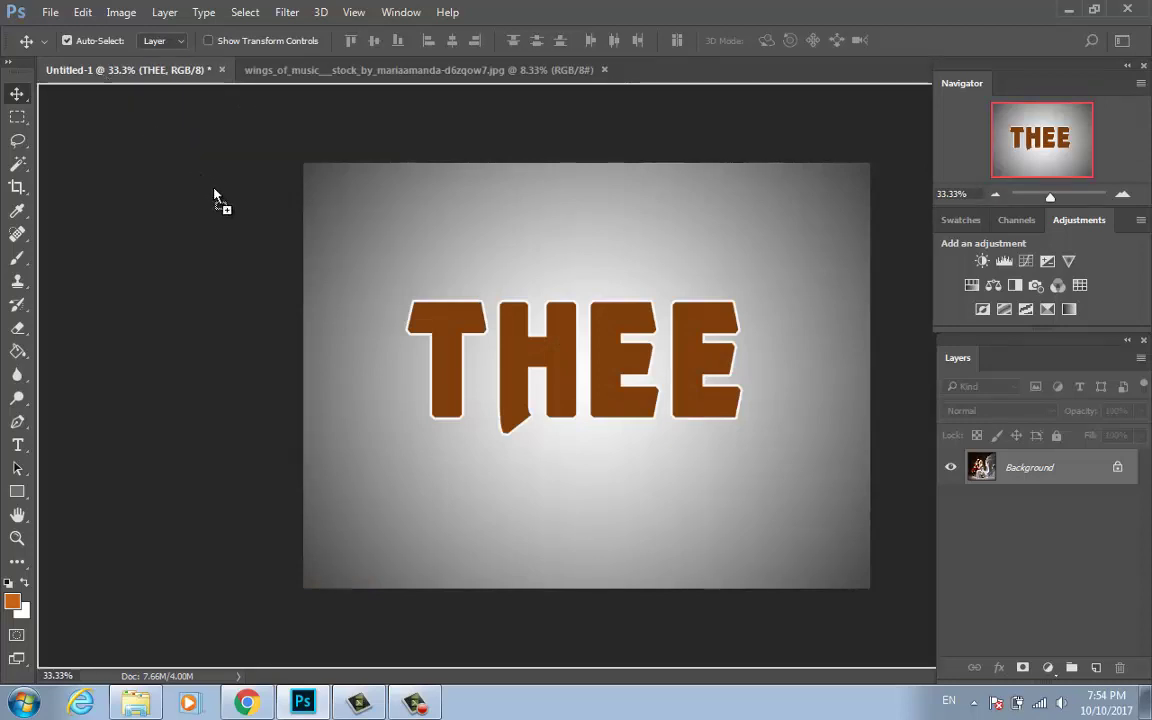
pyautogui.moveTo(297, 266)
pyautogui.mouseDown()
pyautogui.moveTo(486, 375)
pyautogui.moveTo(581, 388)
pyautogui.moveTo(591, 375)
pyautogui.mouseUp()
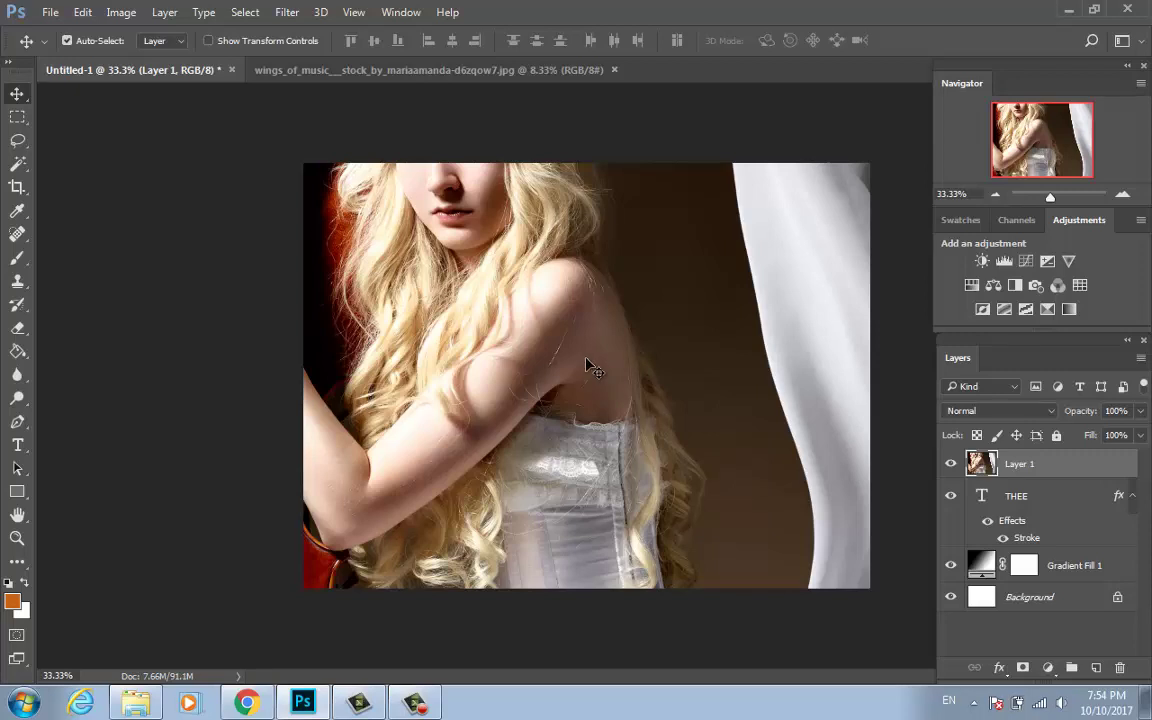
# Start Free Transform on the cello photo and shrink it proportionally.
pyautogui.hotkey('ctrl', 't')
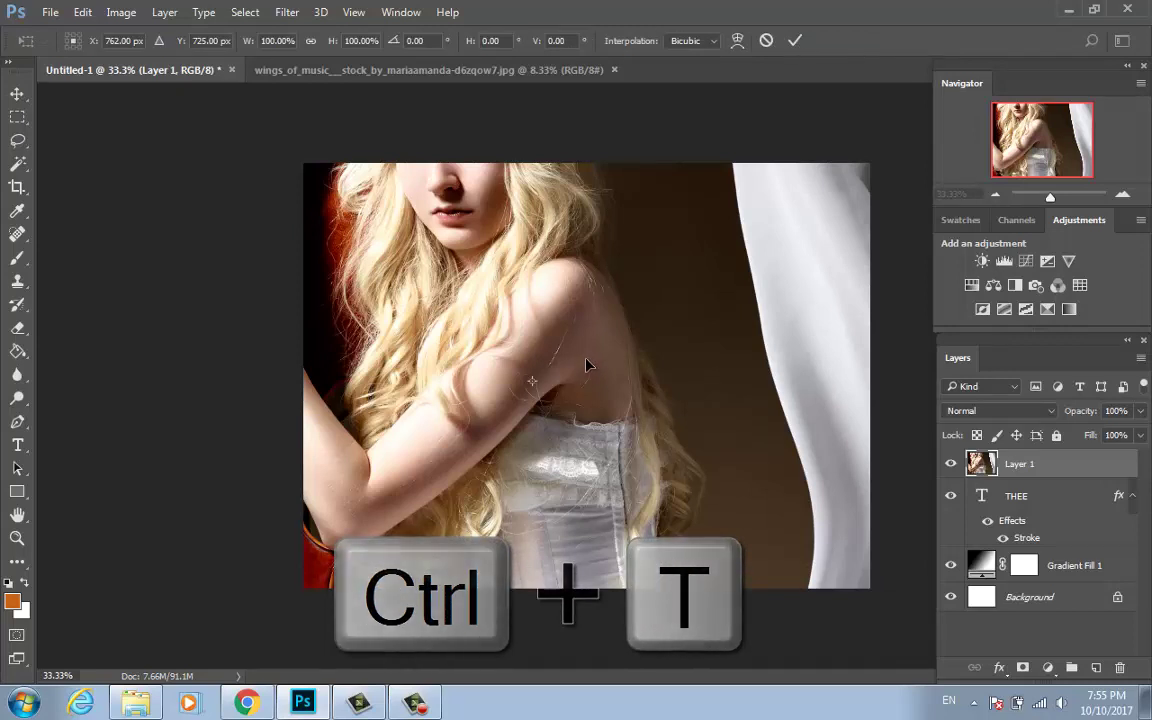
pyautogui.press('alt')
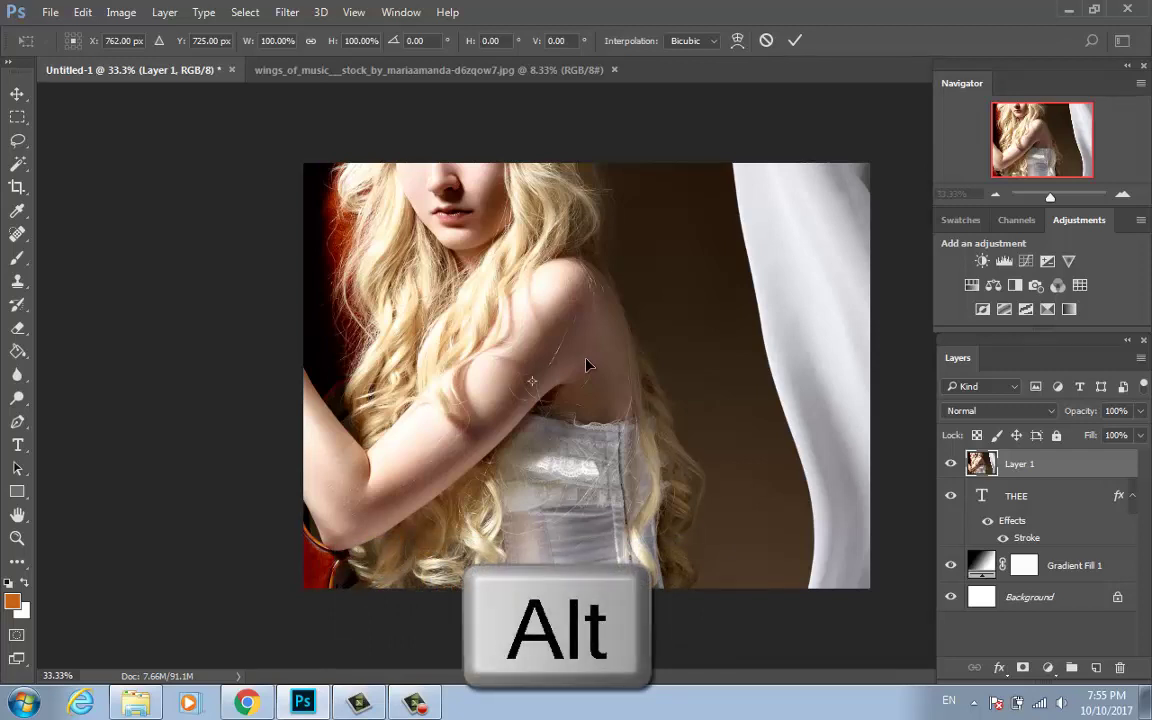
pyautogui.scroll(-2, 588, 365)
pyautogui.scroll(-1, 588, 365)
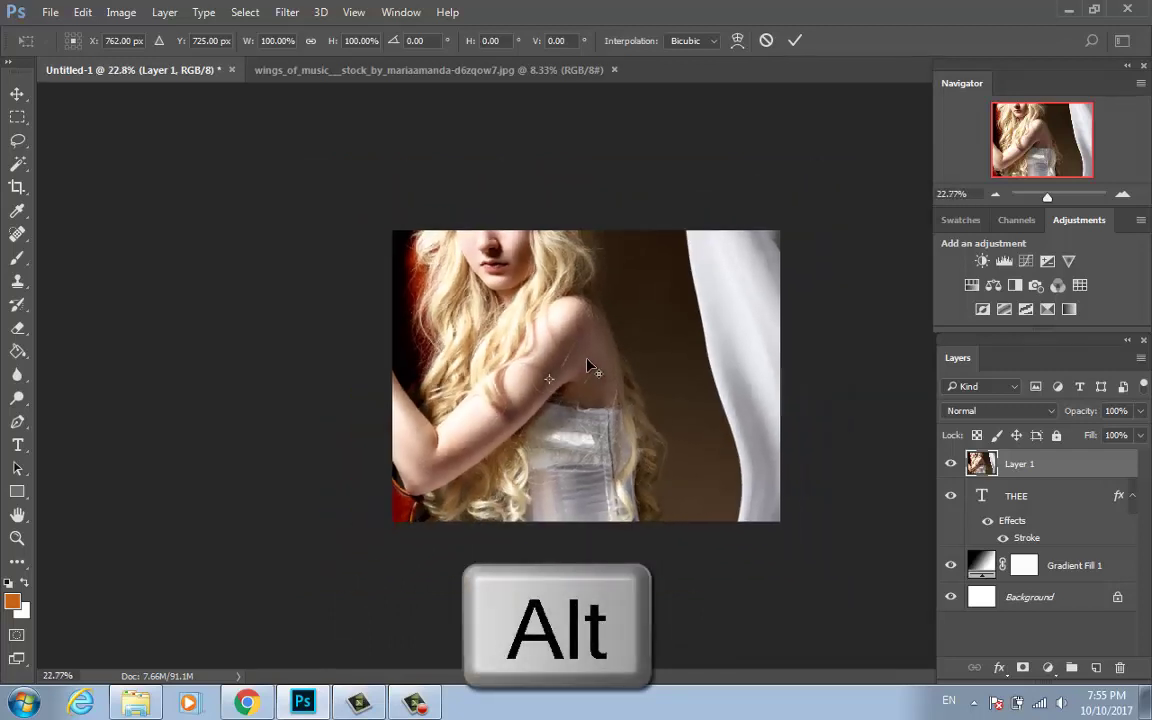
pyautogui.scroll(-1, 588, 365)
pyautogui.scroll(-1, 588, 365)
pyautogui.scroll(-1, 588, 365)
pyautogui.scroll(-1, 588, 365)
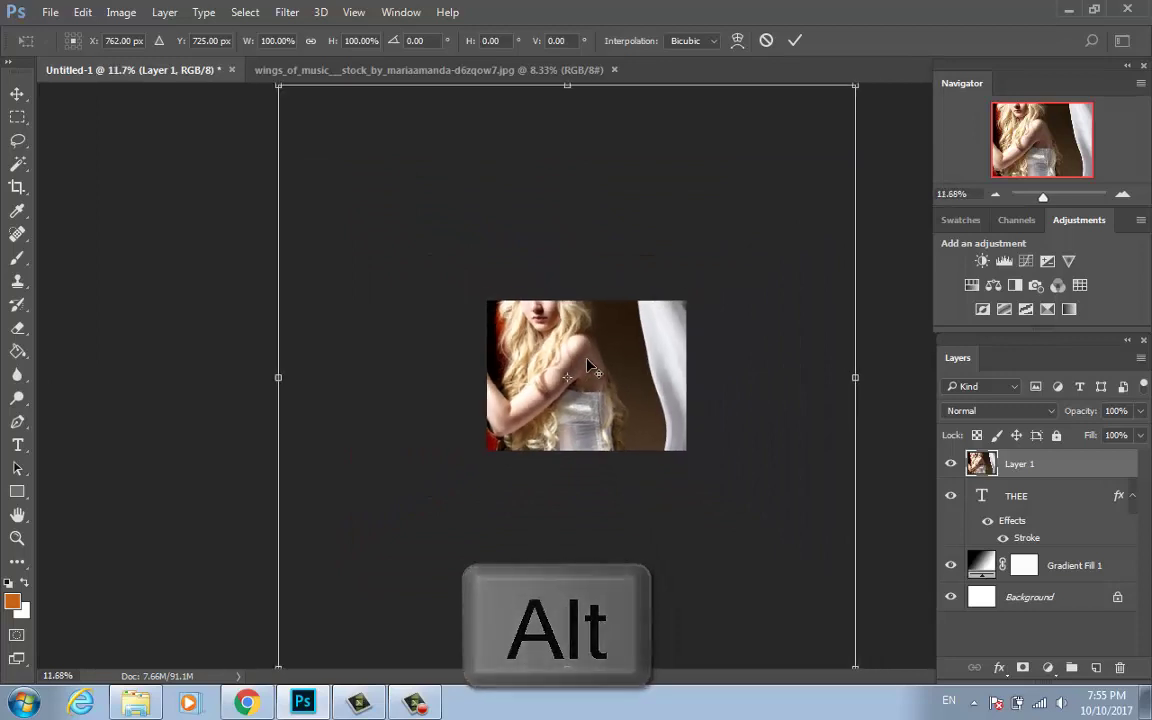
pyautogui.scroll(-1, 588, 365)
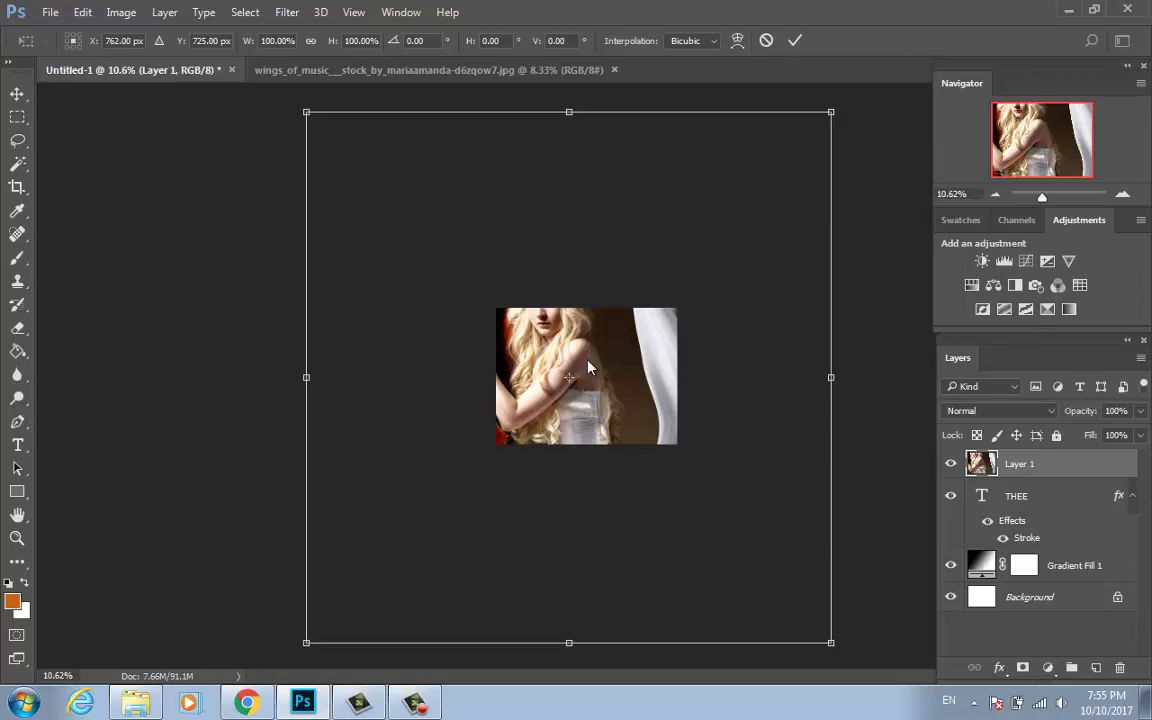
pyautogui.press('shift')
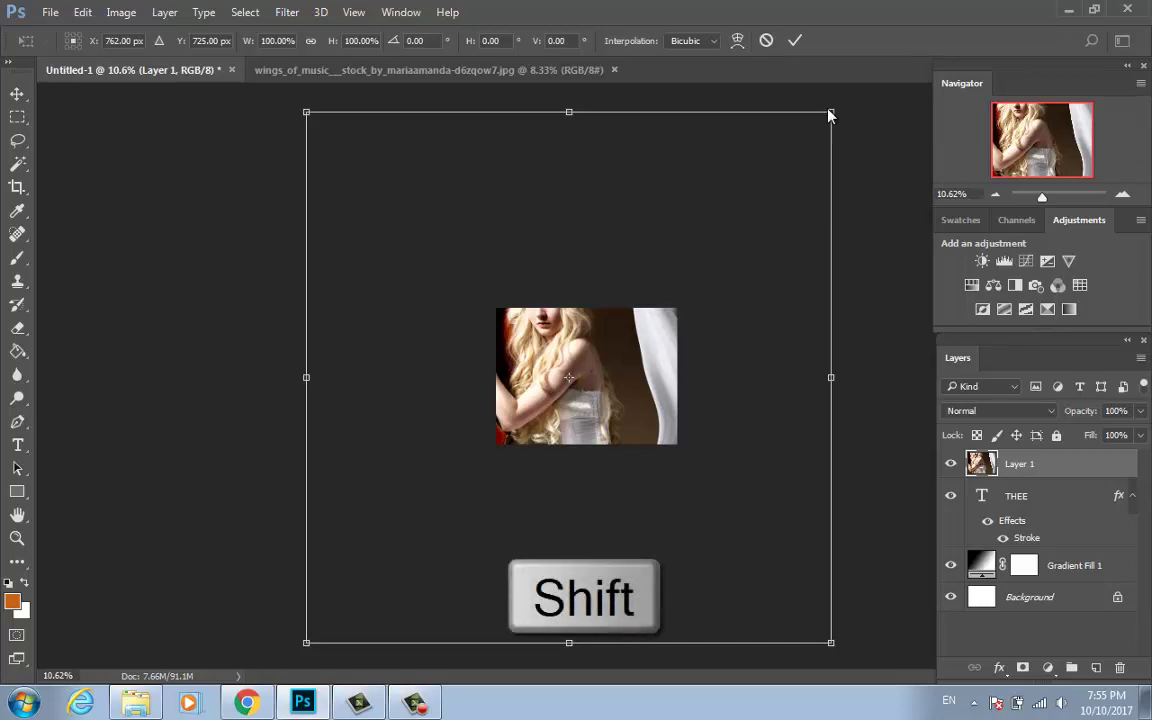
pyautogui.moveTo(830, 112)
pyautogui.mouseDown()
pyautogui.moveTo(695, 307)
pyautogui.moveTo(605, 385)
pyautogui.mouseUp()
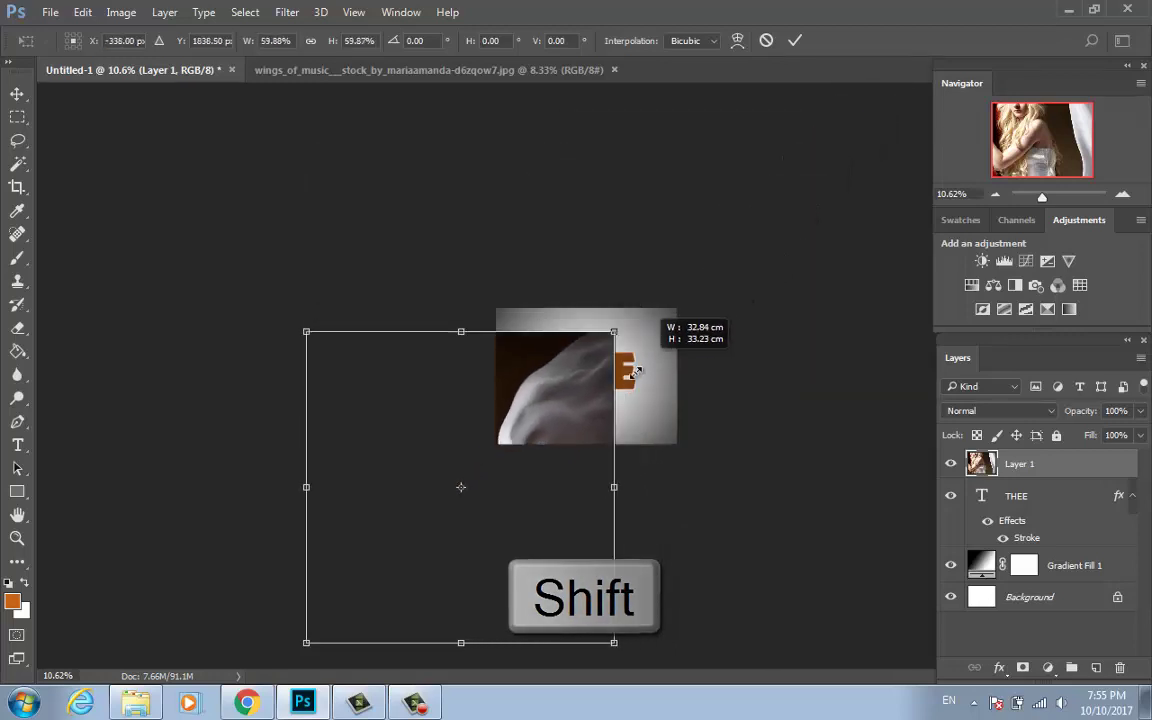
# Position the photo over THEE, fine-tune to about 35.69% scale, and commit.
pyautogui.moveTo(549, 416); pyautogui.dragTo(673, 336)
pyautogui.moveTo(724, 268)
pyautogui.mouseDown()
pyautogui.moveTo(589, 410)
pyautogui.moveTo(632, 340)
pyautogui.mouseUp()
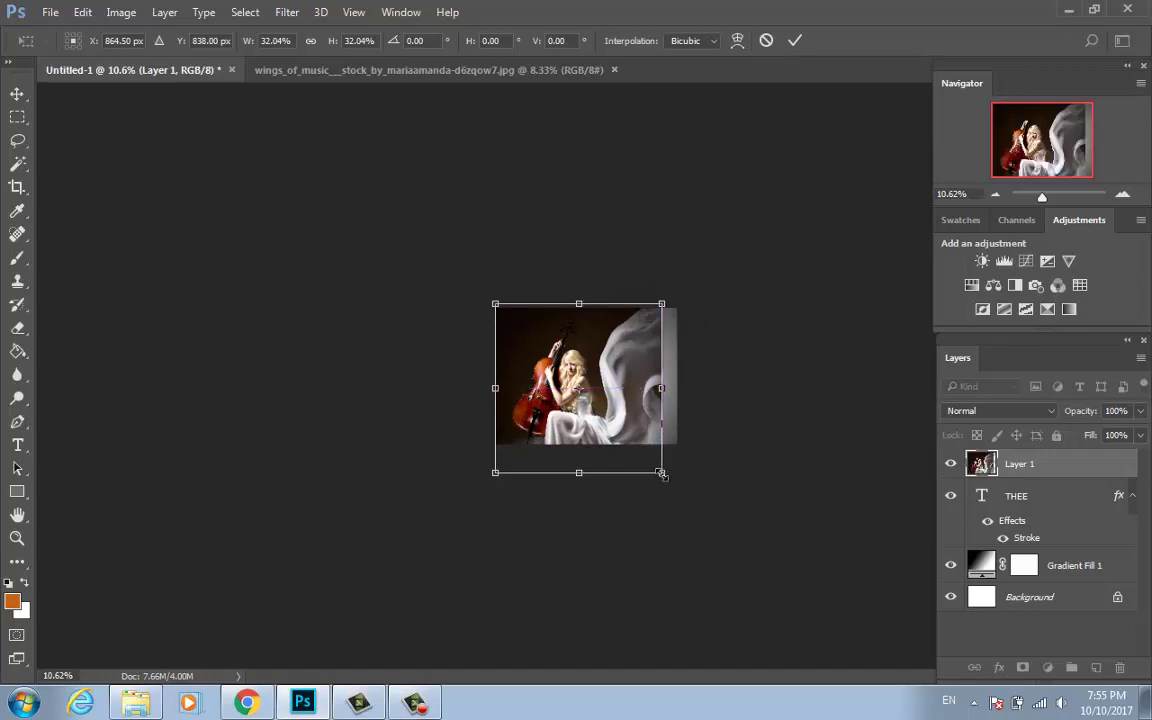
pyautogui.moveTo(665, 470)
pyautogui.mouseDown()
pyautogui.moveTo(662, 445)
pyautogui.moveTo(682, 492)
pyautogui.mouseUp()
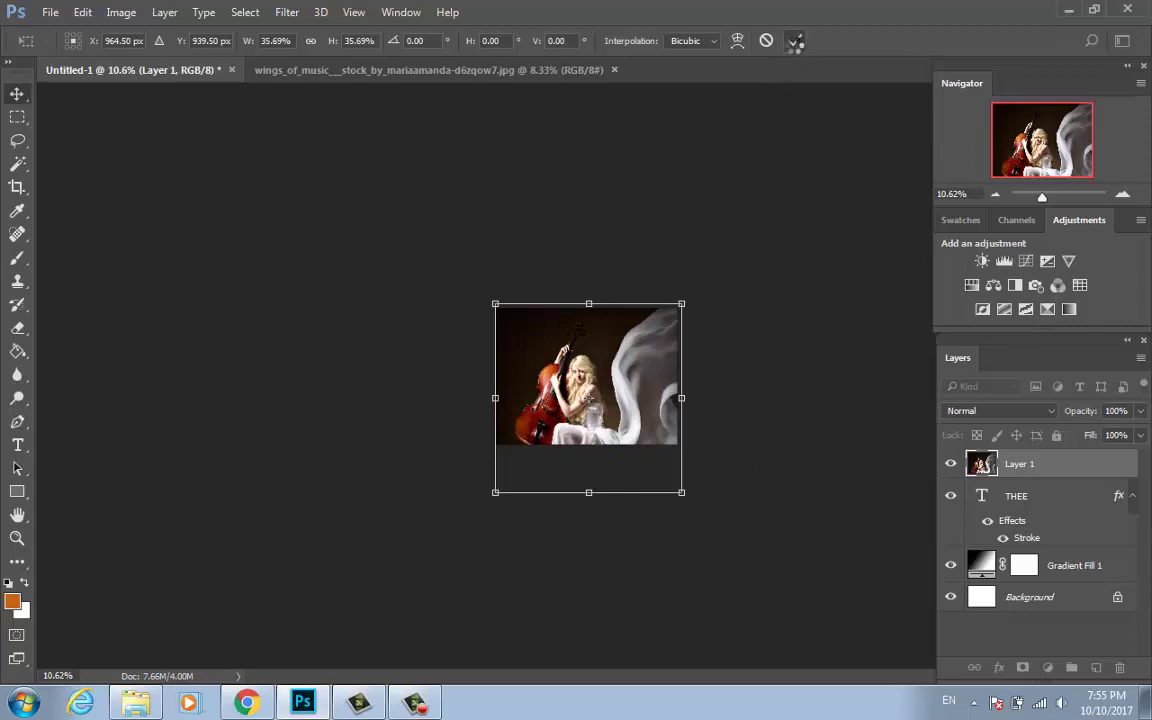
pyautogui.click(795, 41)
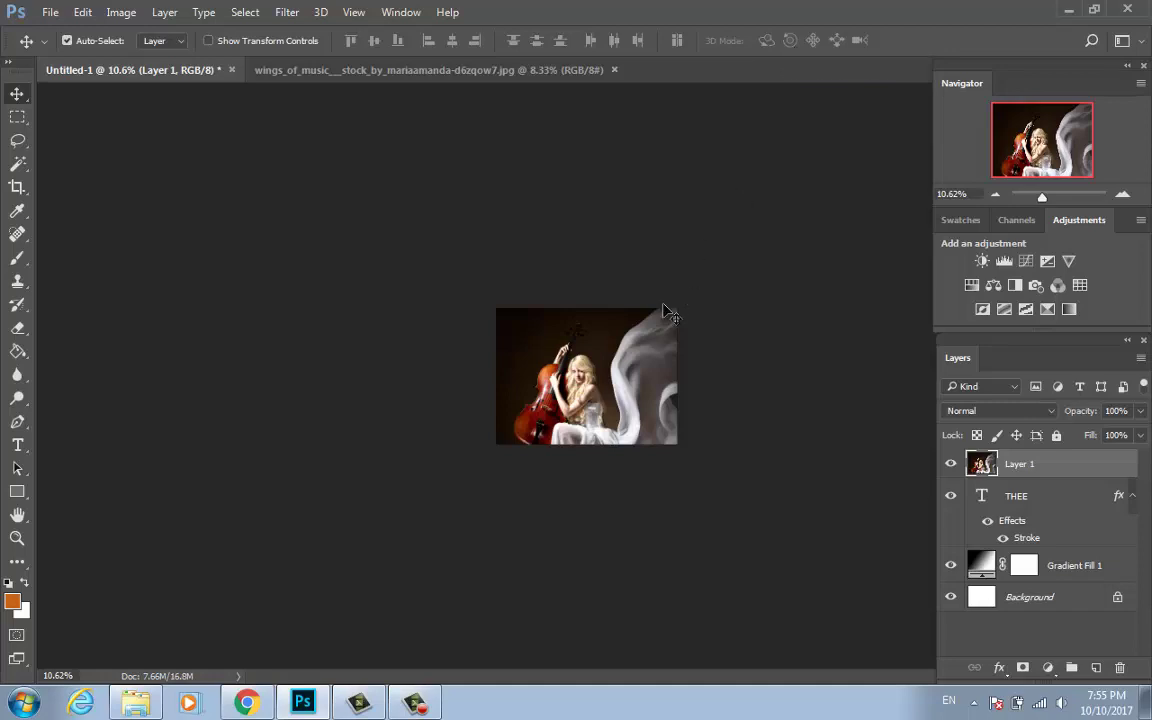
pyautogui.press('alt')
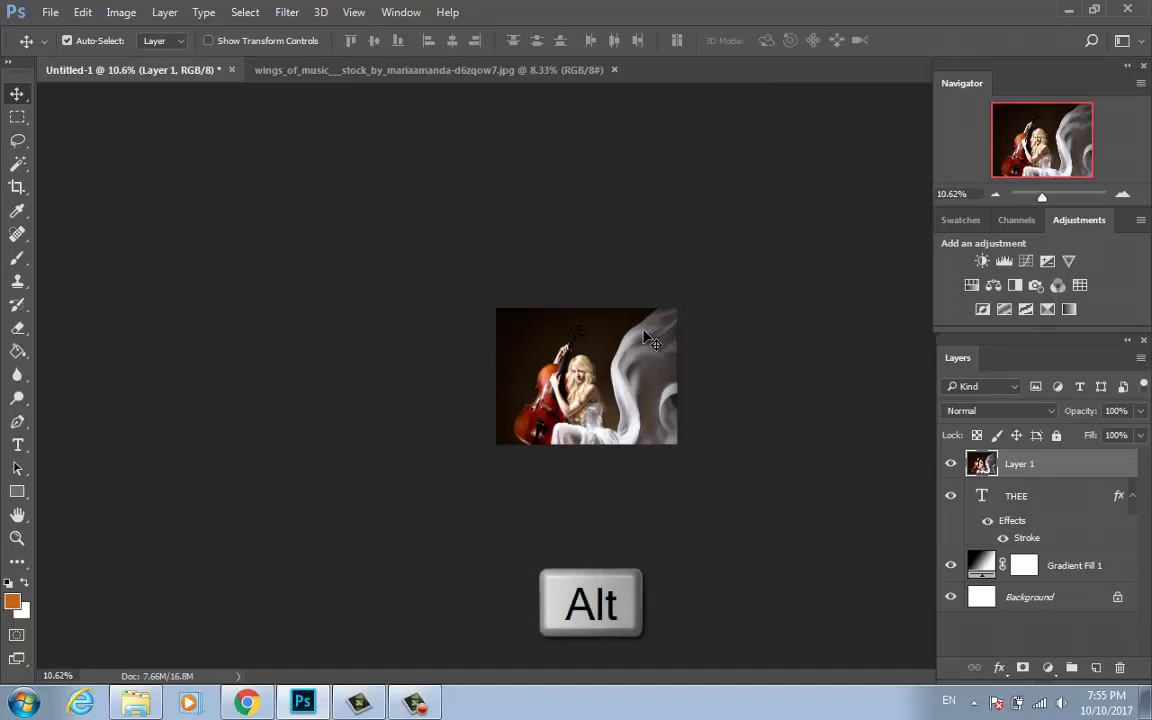
pyautogui.scroll(1, 645, 336)
pyautogui.scroll(1, 645, 336)
pyautogui.scroll(2, 645, 336)
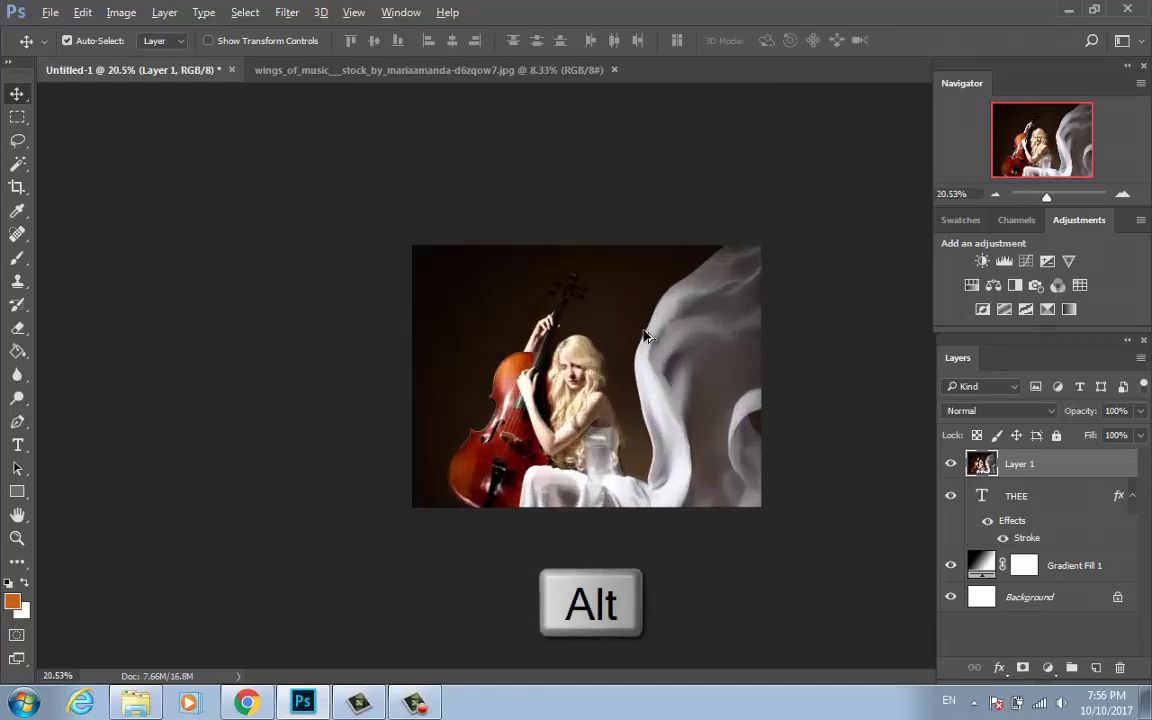
pyautogui.scroll(3, 645, 336)
pyautogui.scroll(1, 645, 336)
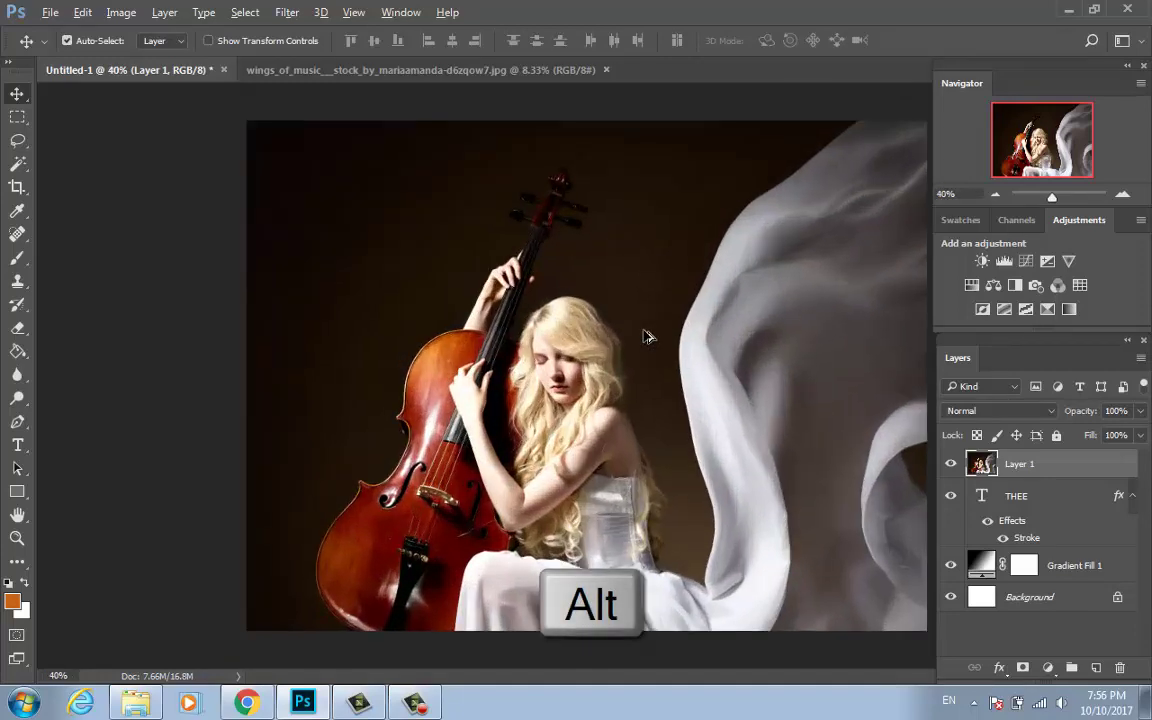
pyautogui.scroll(-1, 645, 336)
pyautogui.scroll(1, 645, 336)
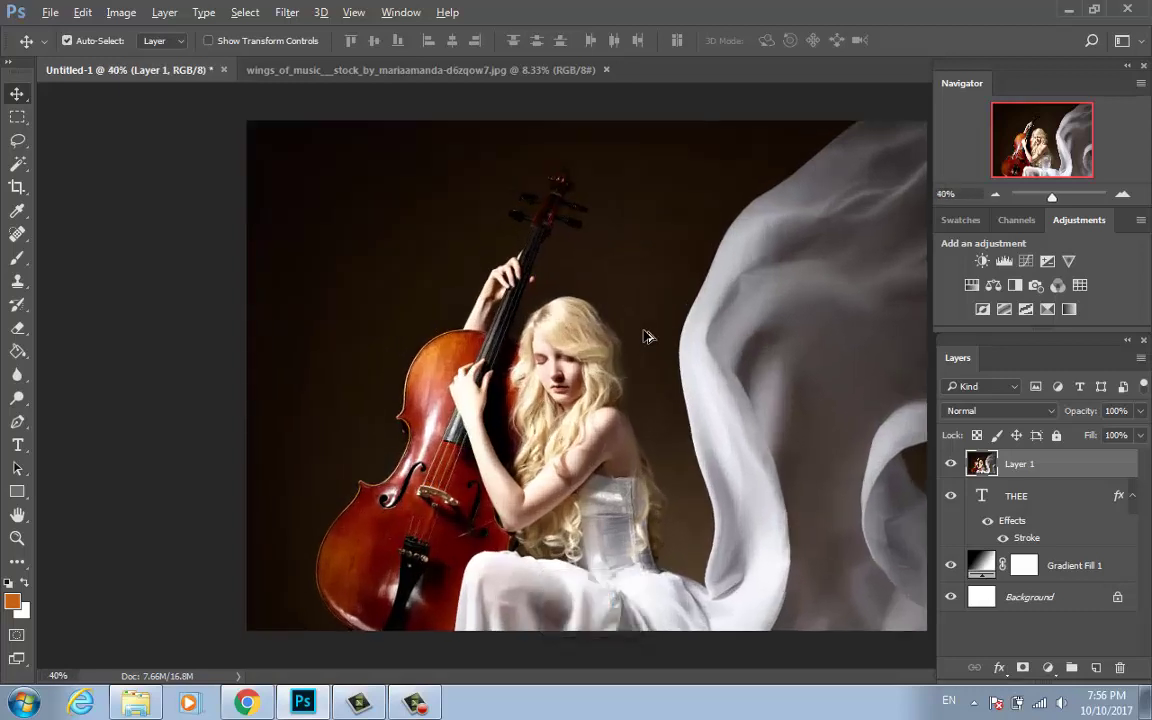
pyautogui.scroll(1, 645, 336)
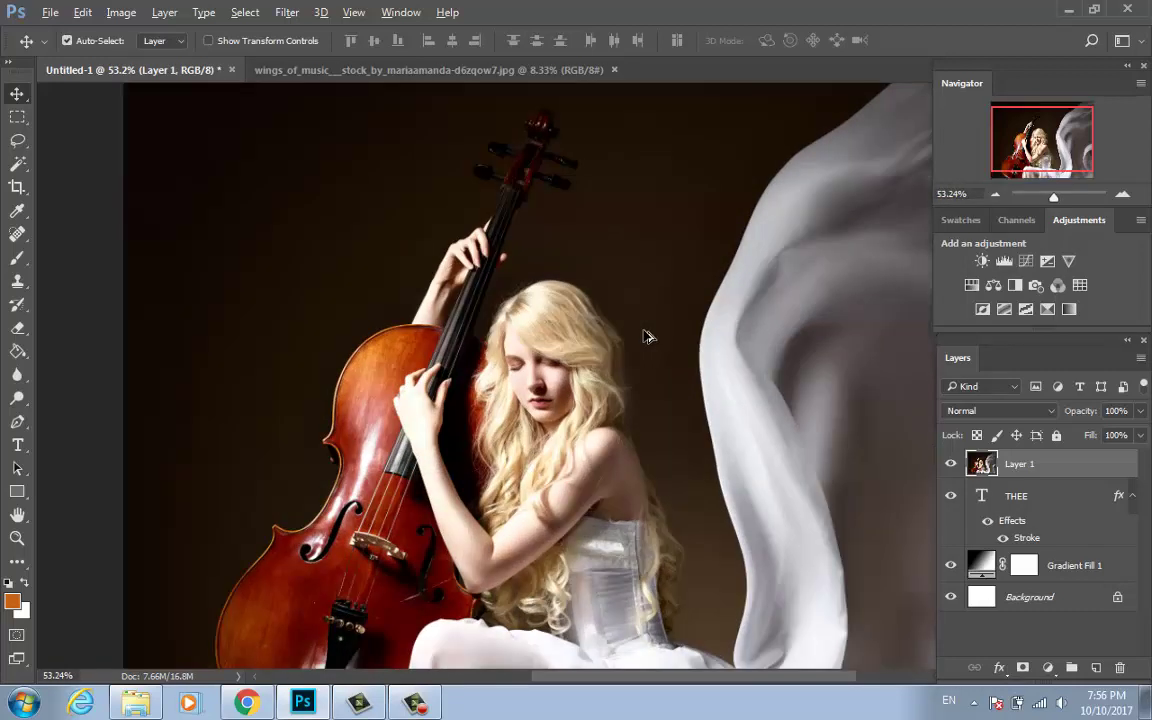
pyautogui.scroll(-1, 645, 336)
pyautogui.scroll(-1, 645, 336)
pyautogui.scroll(-1, 645, 336)
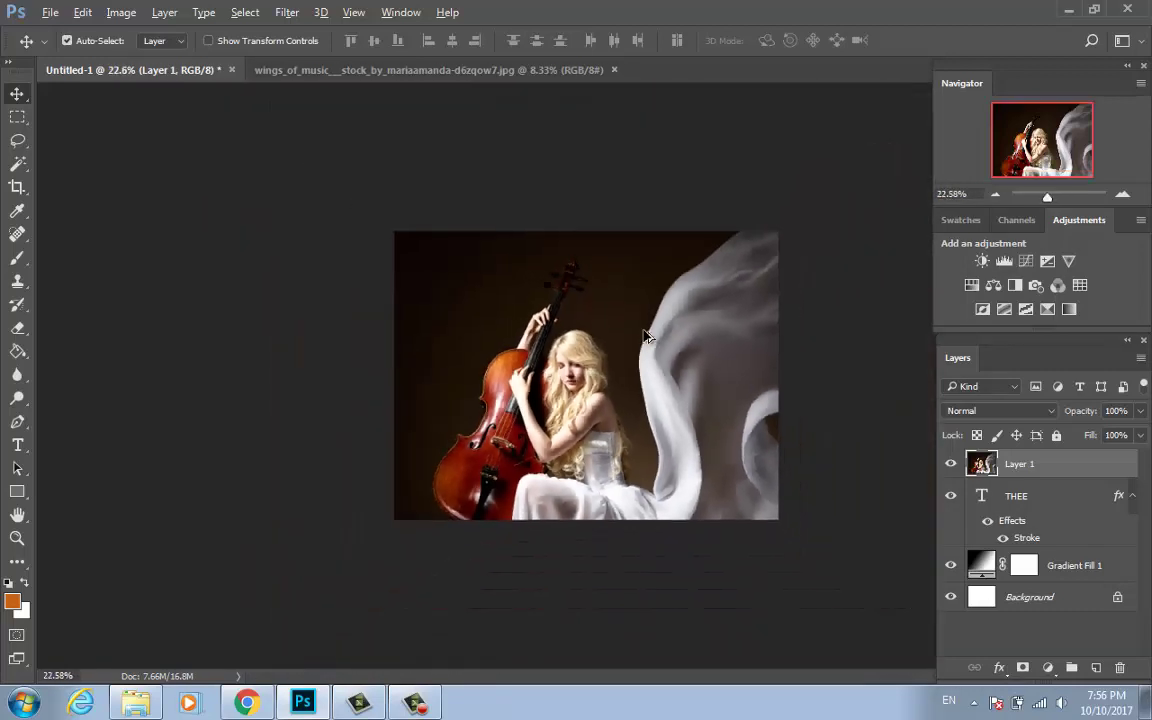
pyautogui.scroll(1, 645, 336)
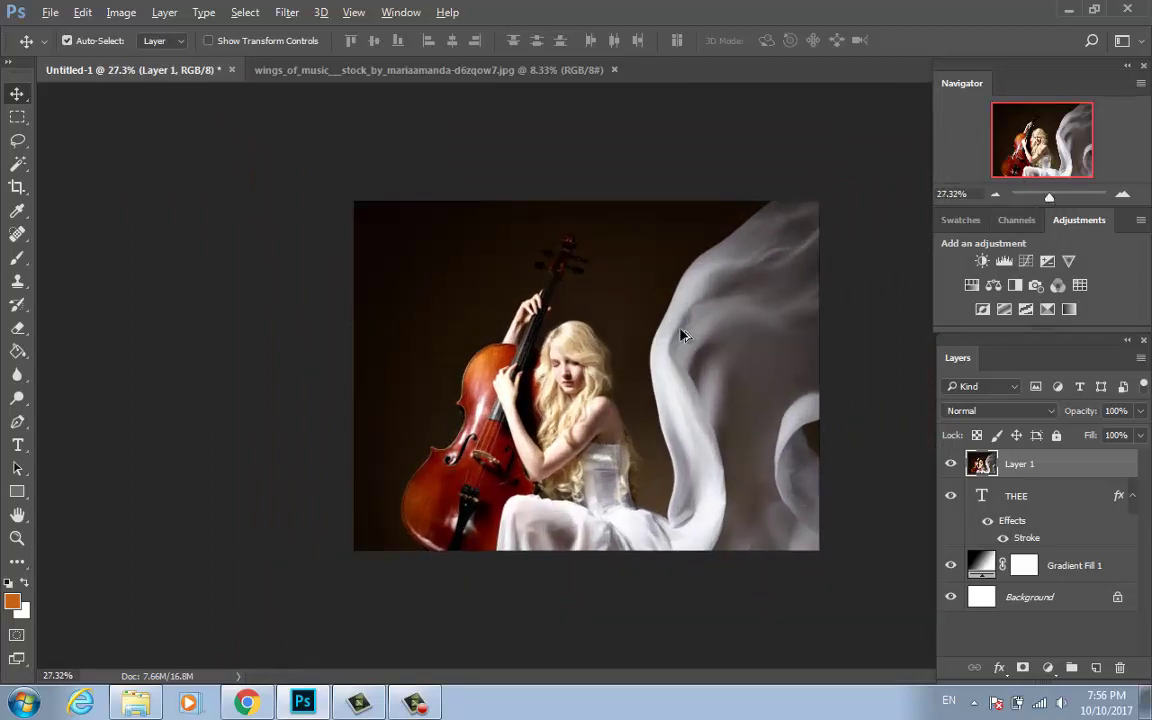
pyautogui.scroll(-1, 680, 336)
pyautogui.scroll(2, 680, 336)
pyautogui.scroll(1, 680, 336)
pyautogui.scroll(1, 680, 336)
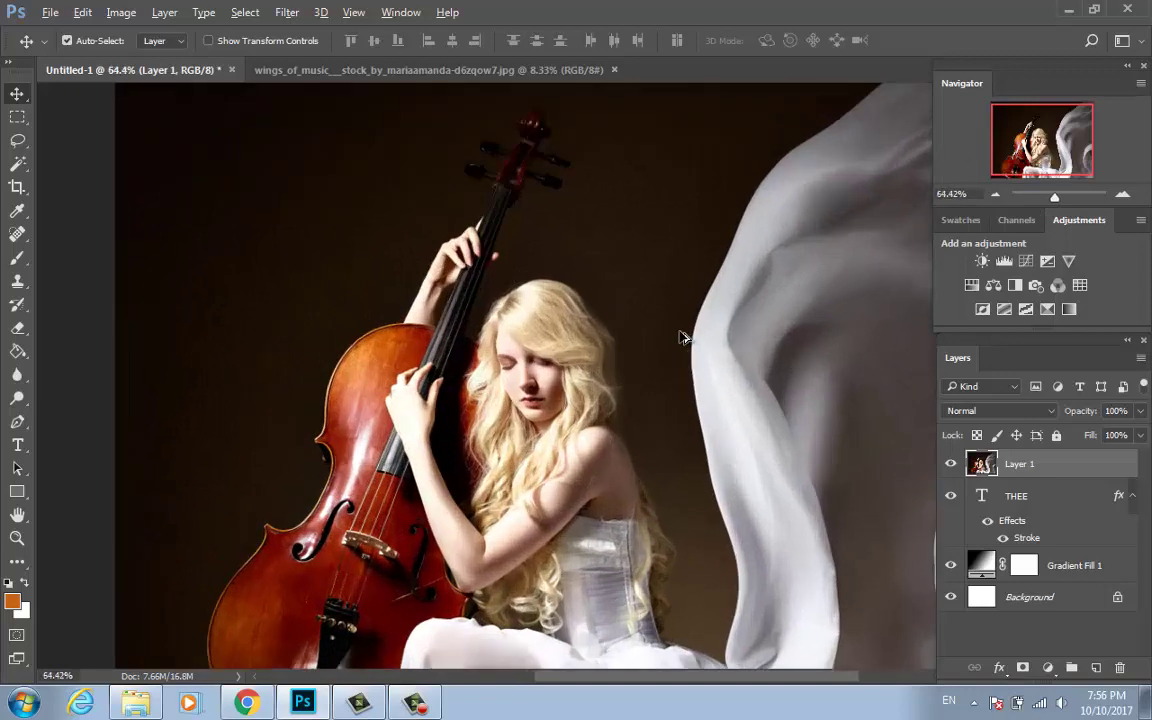
pyautogui.scroll(-2, 680, 336)
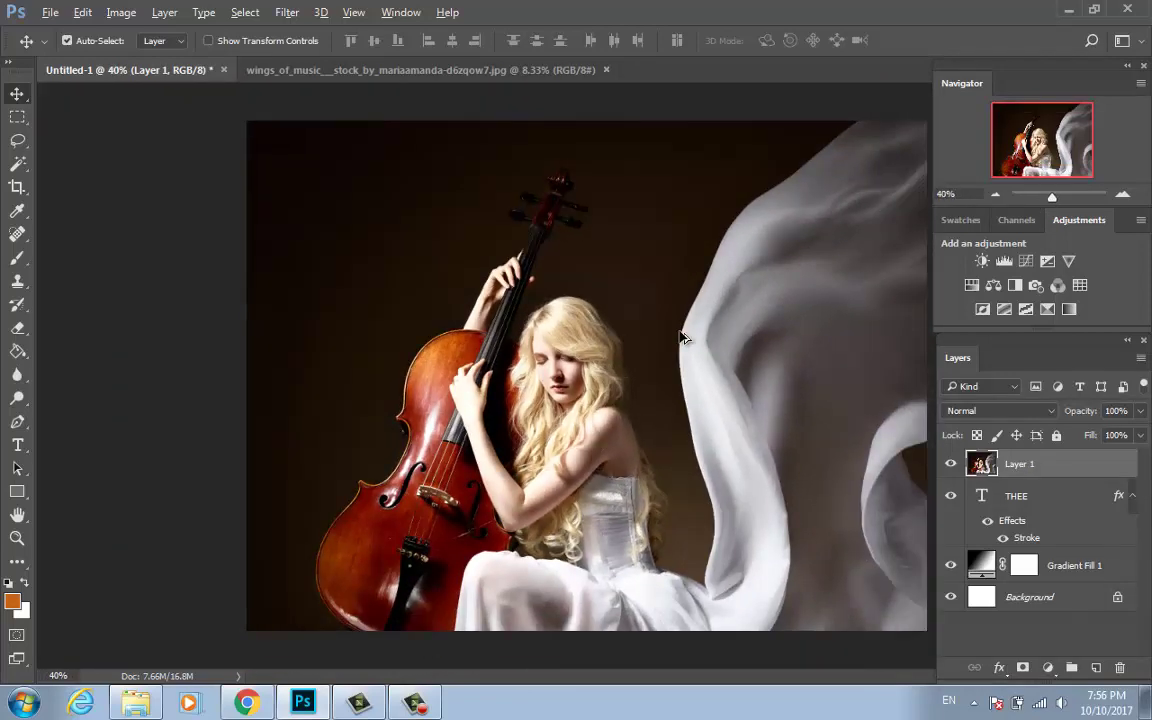
pyautogui.scroll(1, 680, 336)
pyautogui.scroll(-1, 680, 336)
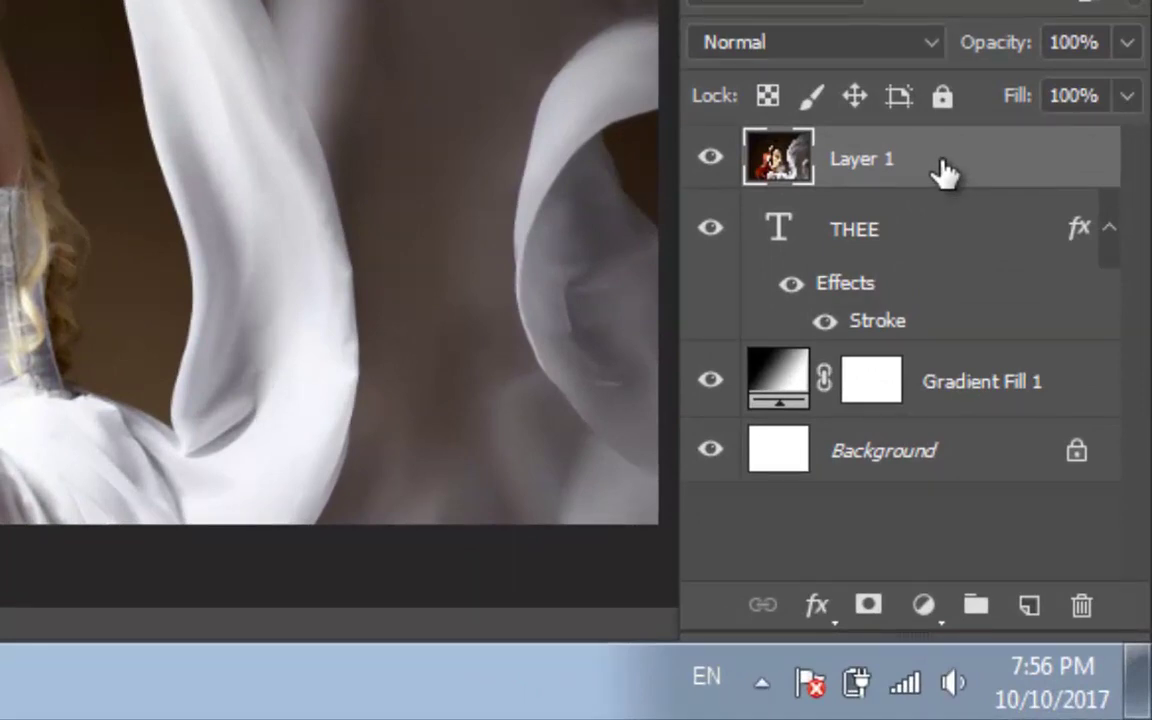
# Clip Layer 1's cello photo to the THEE text so it shows only inside the letters.
pyautogui.rightClick(945, 170)
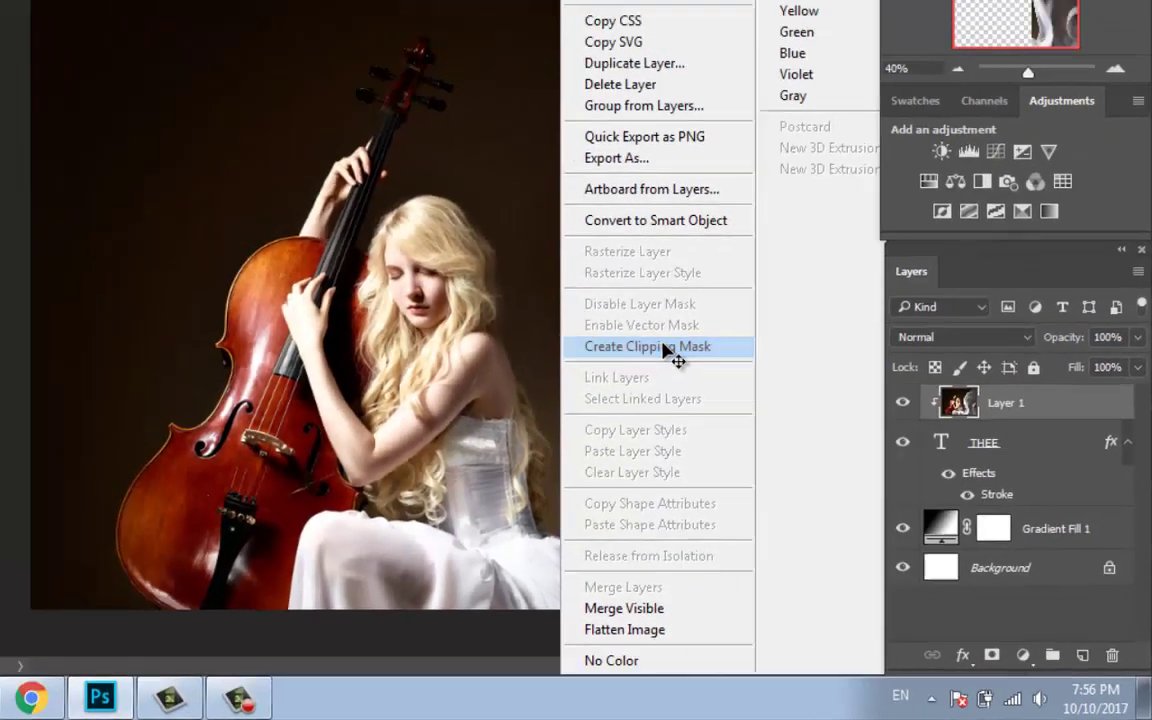
pyautogui.click(663, 346)
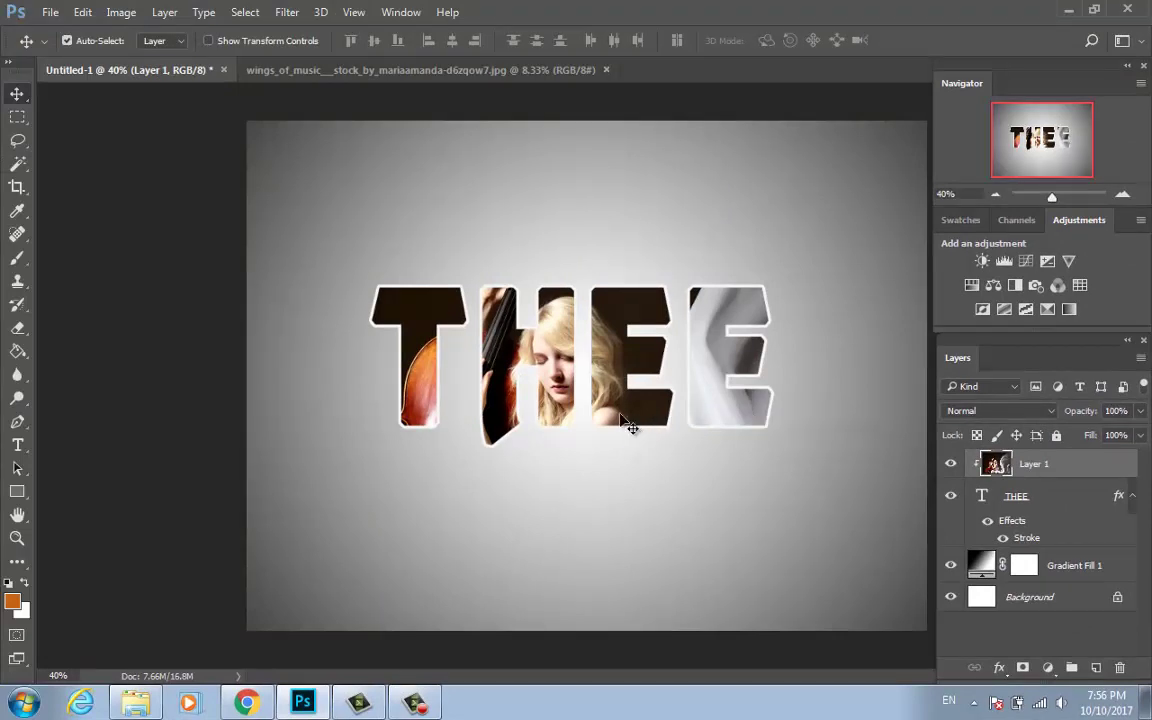
# Shift the clipped photo so the cello sits in the T and her face in the H.
pyautogui.moveTo(617, 413)
pyautogui.mouseDown()
pyautogui.moveTo(645, 388)
pyautogui.moveTo(630, 386)
pyautogui.moveTo(635, 398)
pyautogui.moveTo(610, 400)
pyautogui.moveTo(659, 400)
pyautogui.mouseUp()
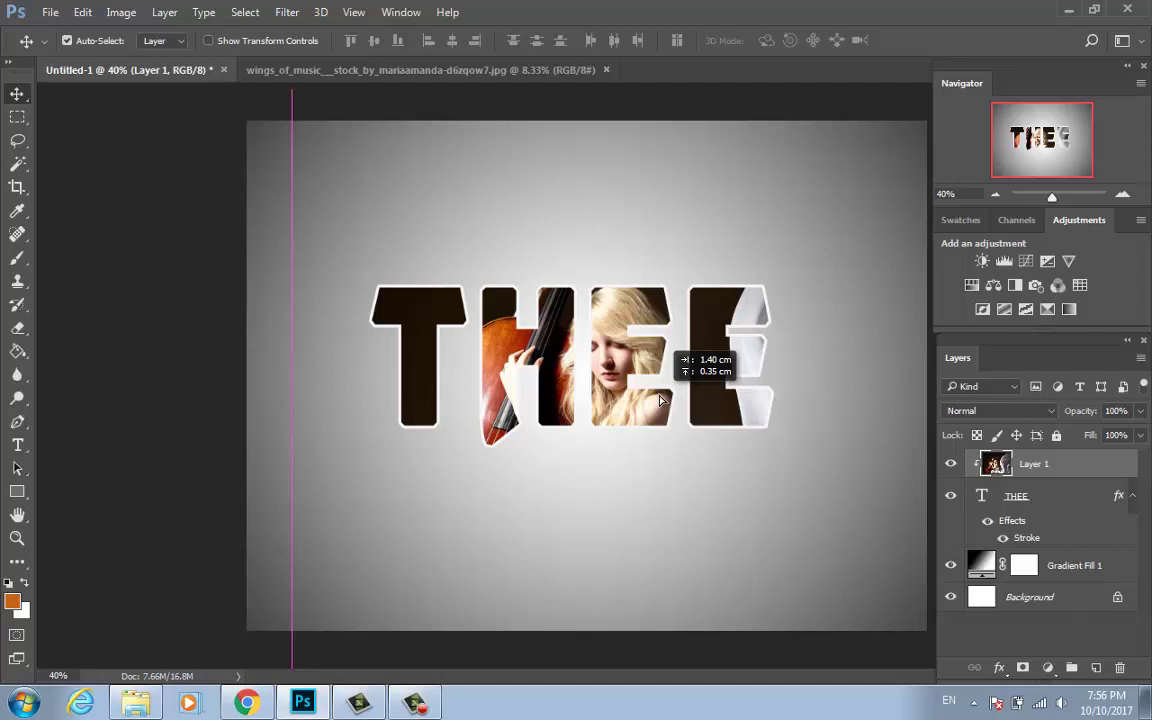
pyautogui.moveTo(659, 400)
pyautogui.mouseDown()
pyautogui.moveTo(609, 398)
pyautogui.moveTo(600, 432)
pyautogui.mouseUp()
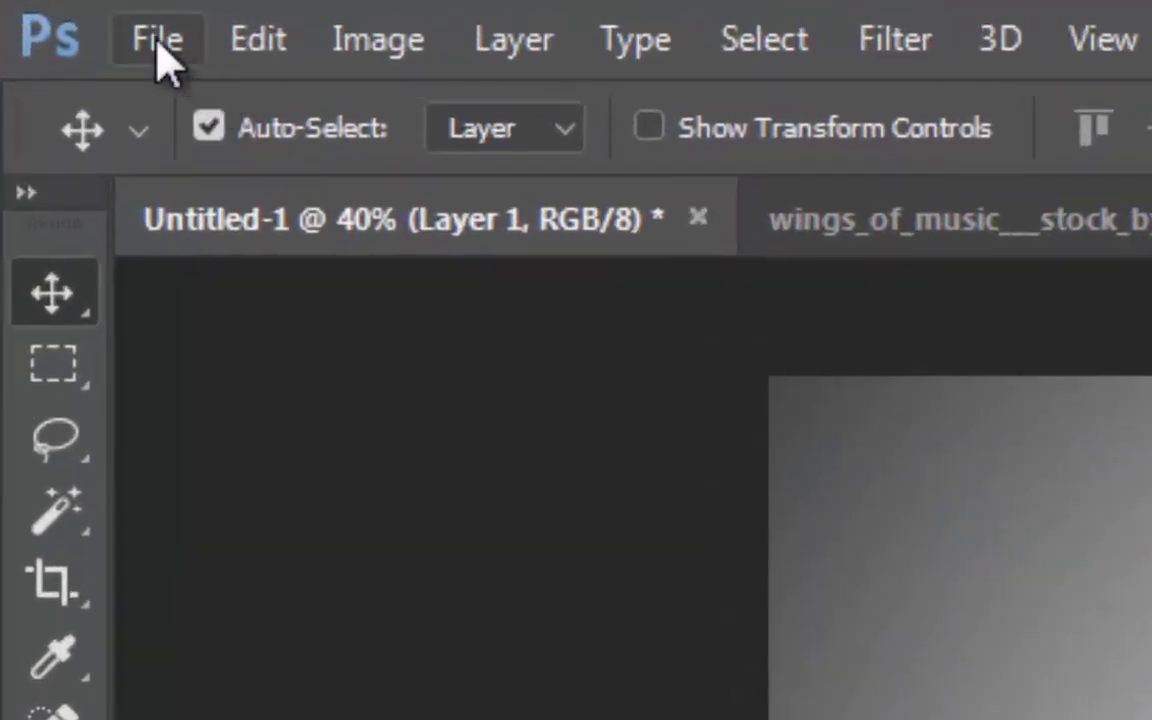
# Open 9739706-lens-flare-lined-background.jpg as a new document.
pyautogui.click(160, 58)
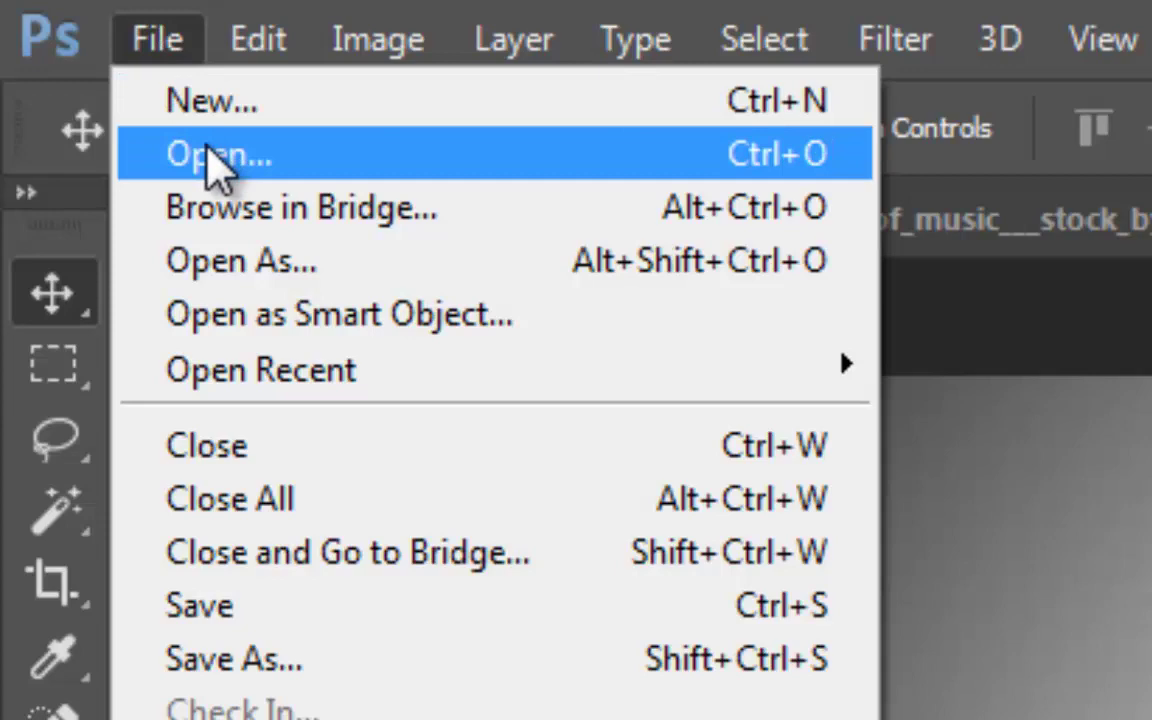
pyautogui.click(210, 155)
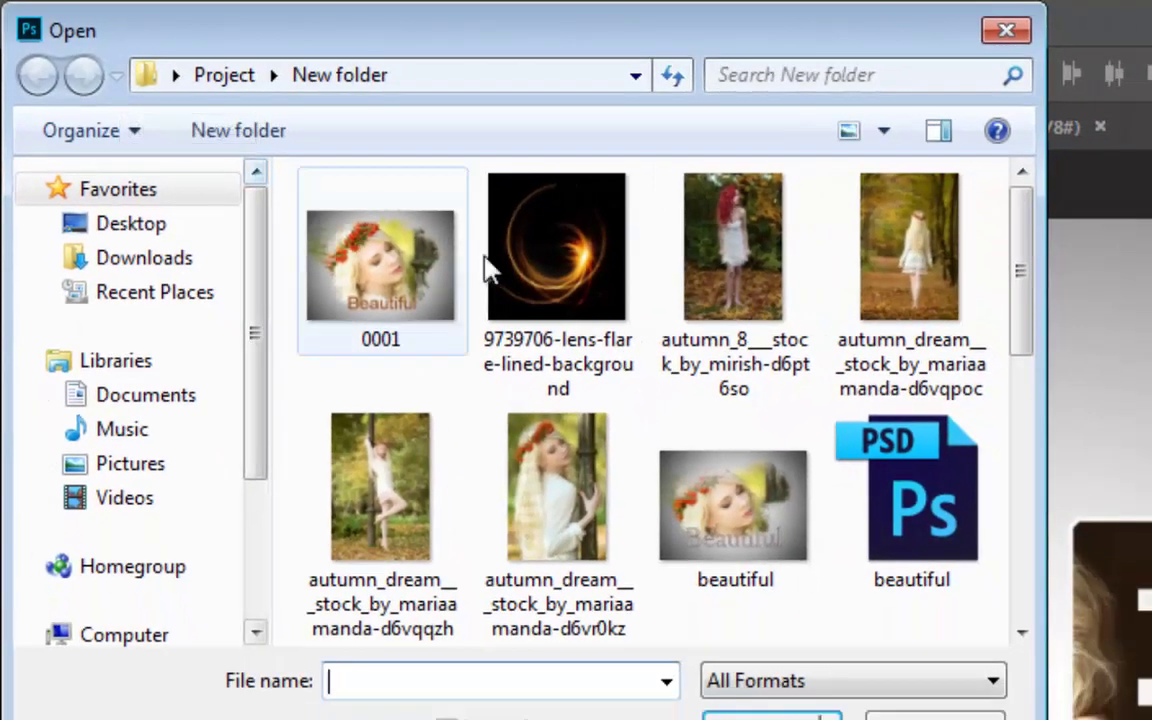
pyautogui.click(570, 255)
pyautogui.click(771, 716)
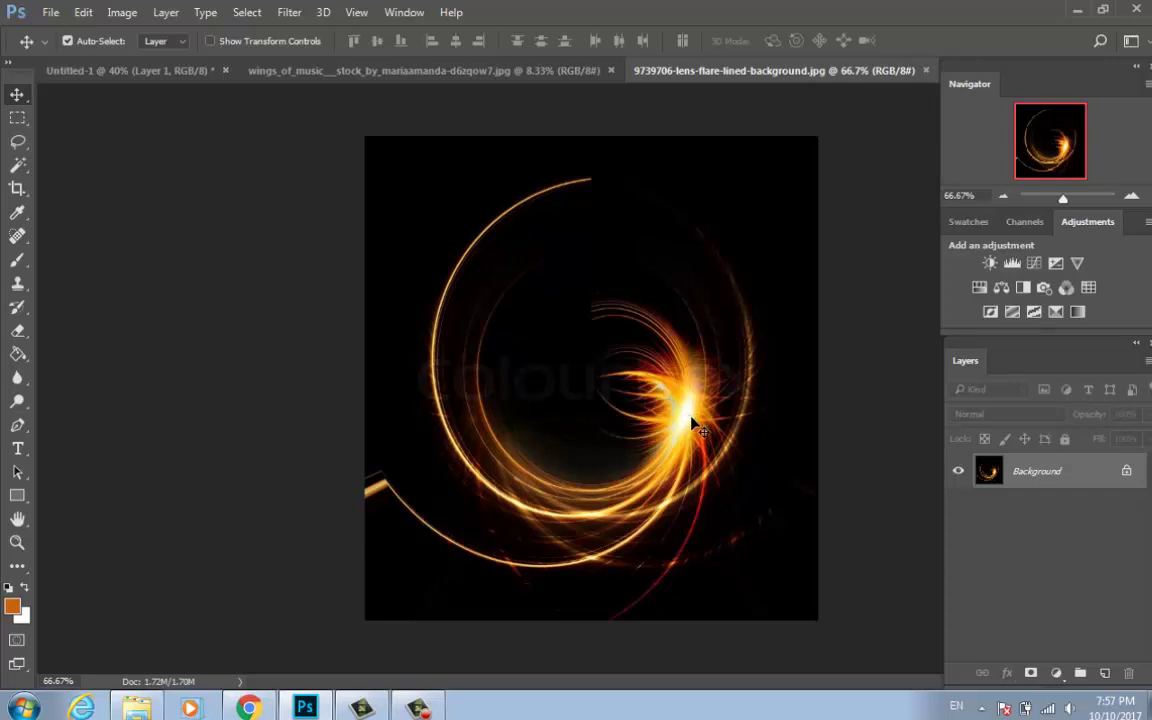
# Drag the lens-flare image onto the Untitled-1 canvas as Layer 2.
pyautogui.moveTo(691, 419)
pyautogui.mouseDown()
pyautogui.moveTo(401, 293)
pyautogui.moveTo(119, 73)
pyautogui.mouseUp()
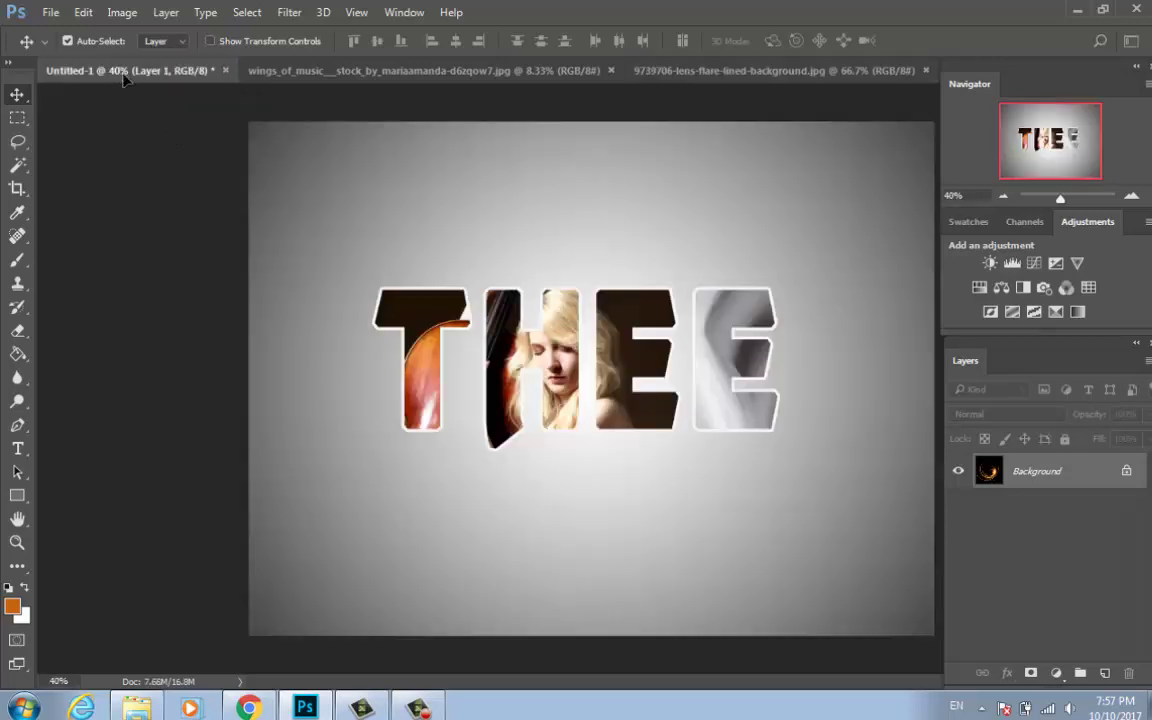
pyautogui.moveTo(119, 73)
pyautogui.mouseDown()
pyautogui.moveTo(198, 163)
pyautogui.moveTo(613, 372)
pyautogui.mouseUp()
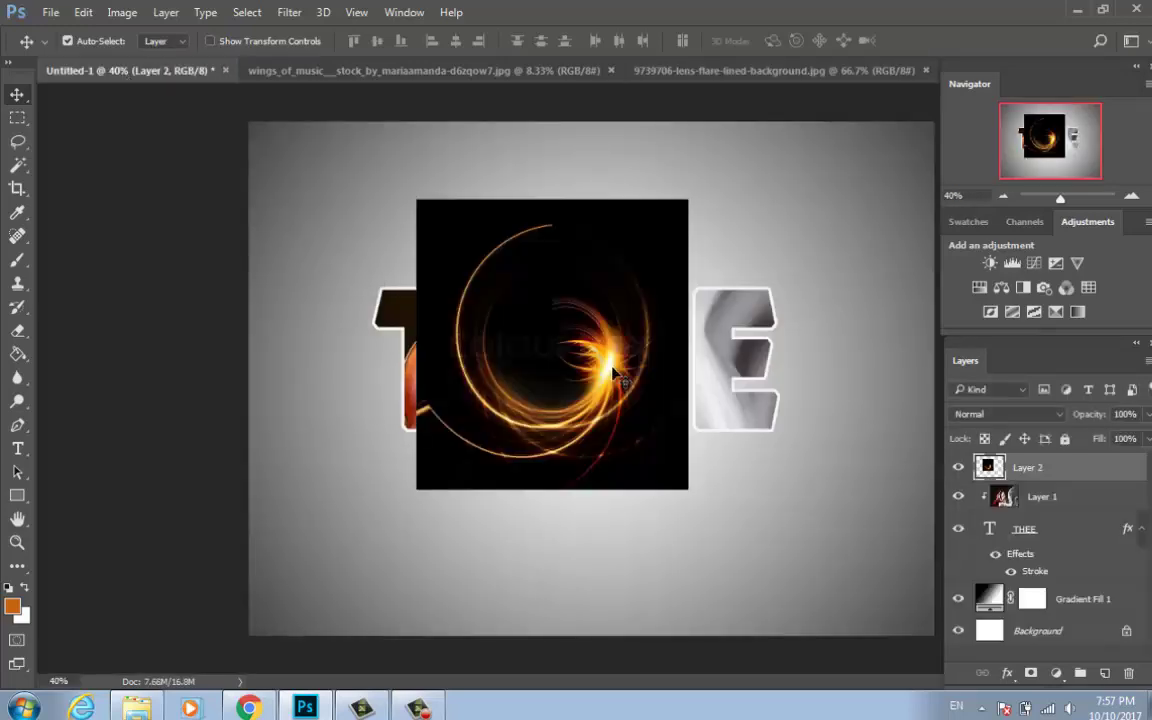
pyautogui.moveTo(630, 313)
pyautogui.mouseDown()
pyautogui.moveTo(717, 372)
pyautogui.moveTo(767, 345)
pyautogui.mouseUp()
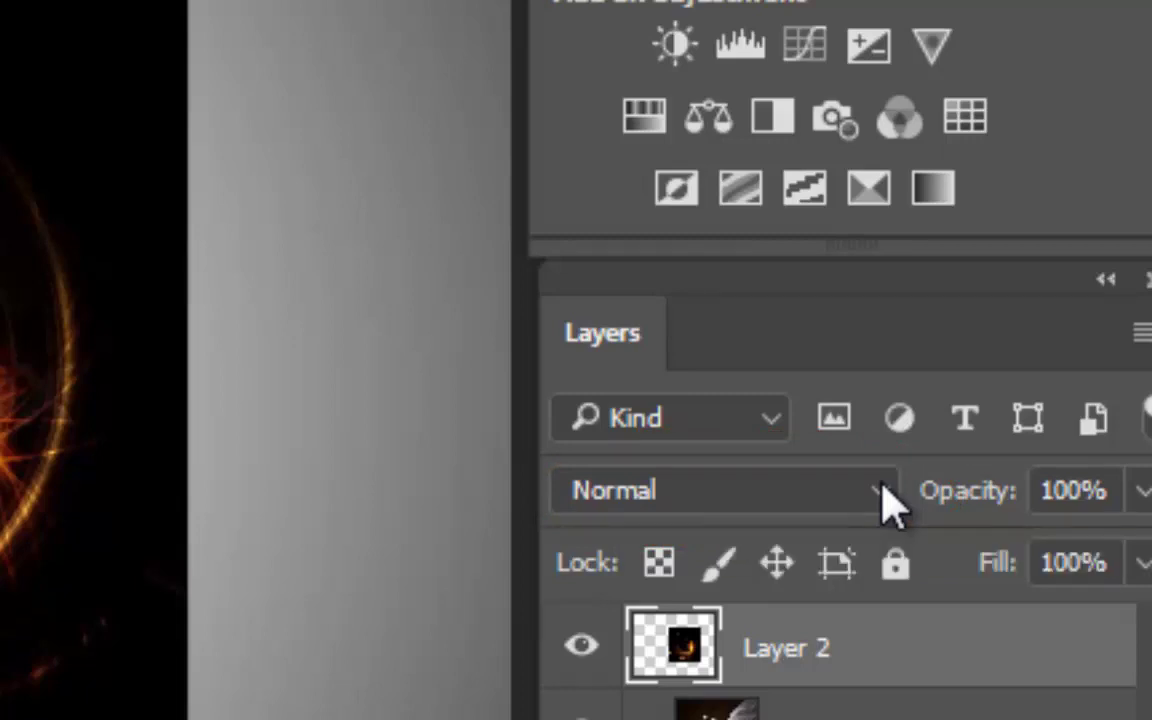
# Set Layer 2 to Screen blending and position its glowing ring around the final E.
pyautogui.click(882, 494)
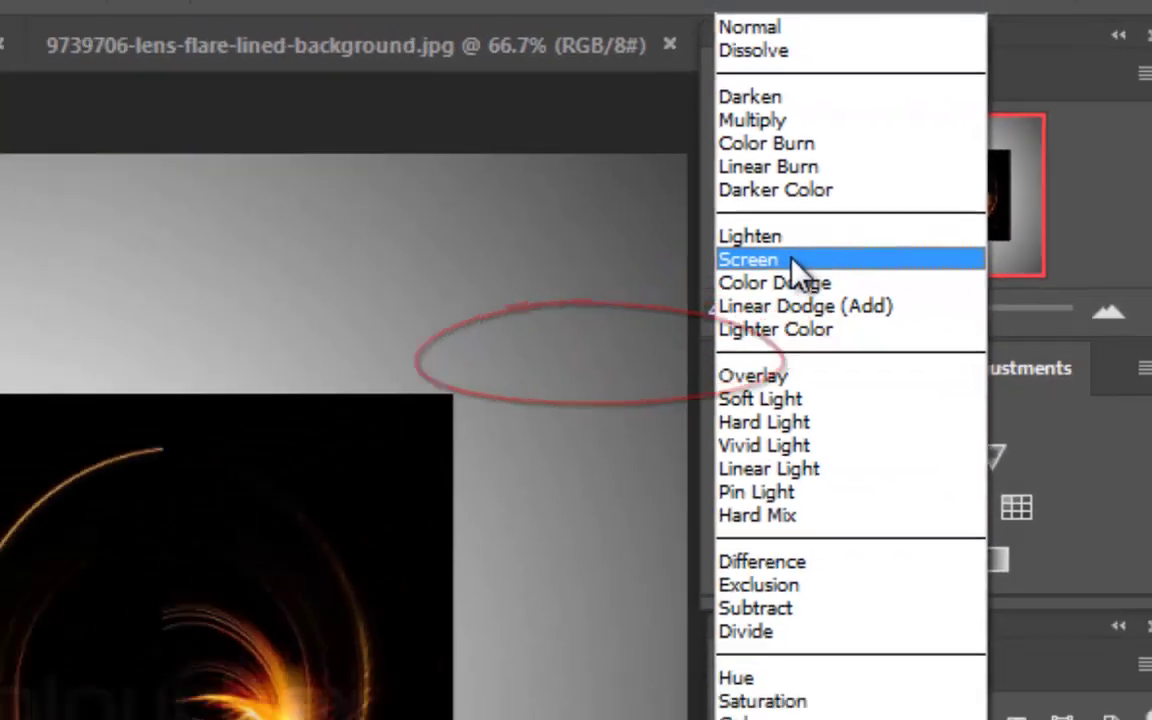
pyautogui.click(610, 365)
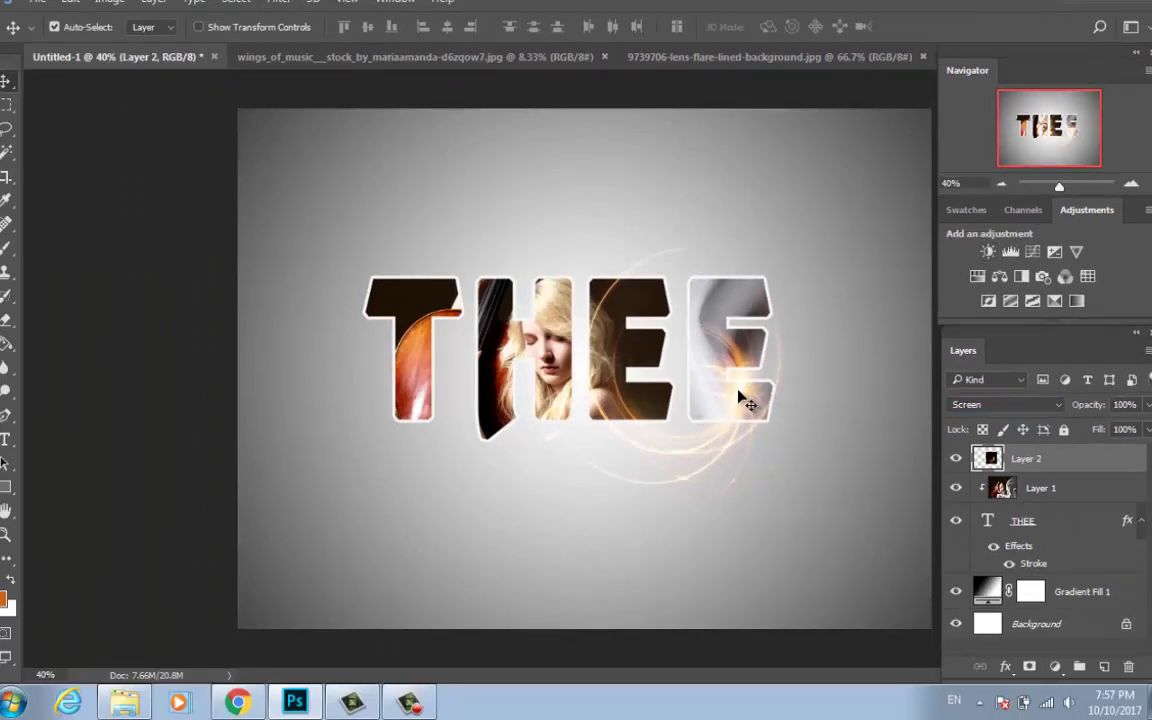
pyautogui.moveTo(746, 392)
pyautogui.mouseDown()
pyautogui.moveTo(782, 387)
pyautogui.moveTo(778, 375)
pyautogui.moveTo(806, 349)
pyautogui.moveTo(789, 365)
pyautogui.moveTo(779, 357)
pyautogui.moveTo(780, 378)
pyautogui.mouseUp()
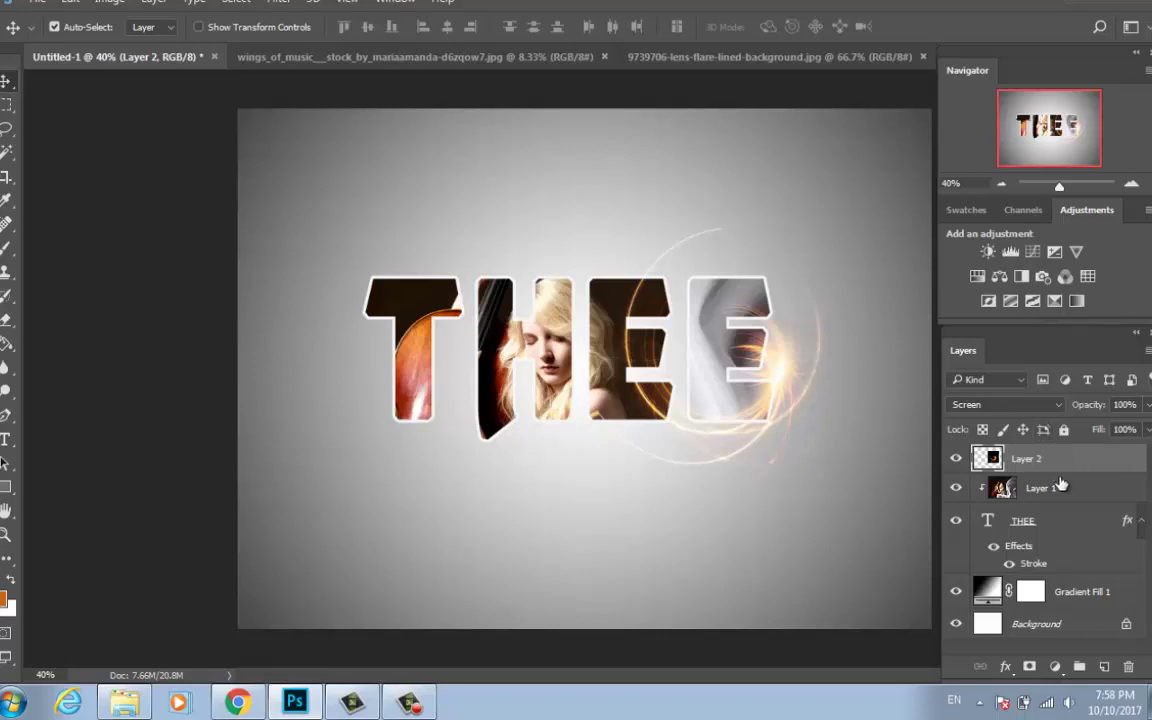
pyautogui.click(1001, 490)
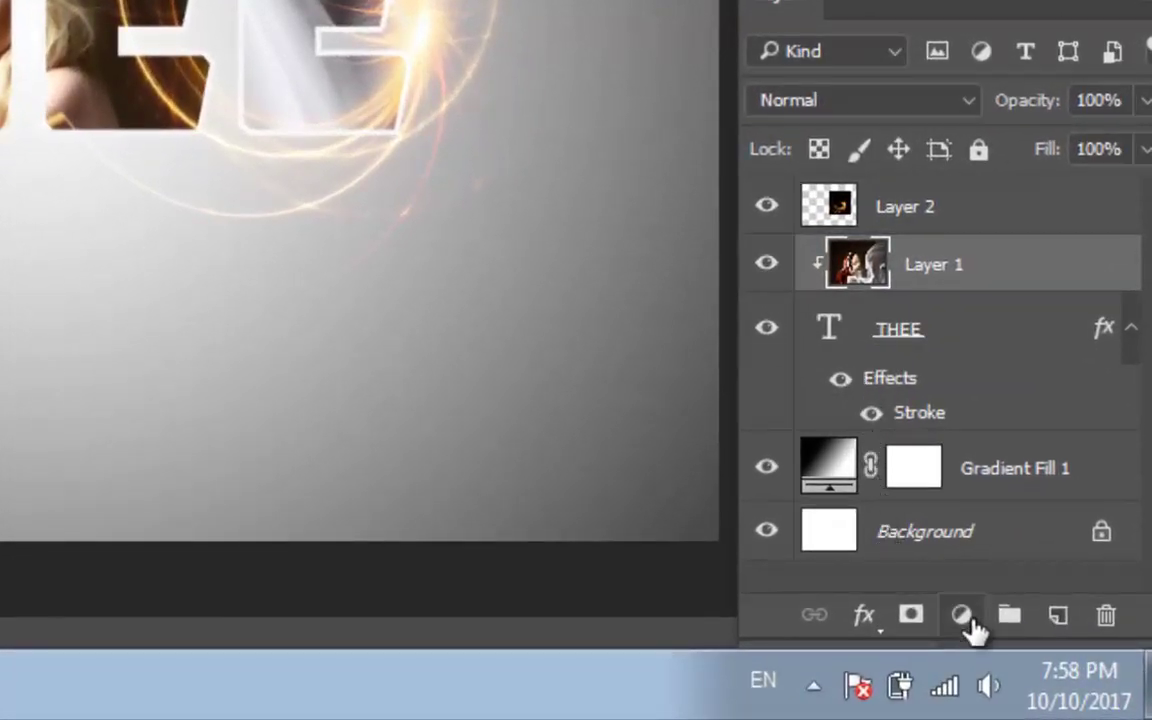
# Add a Brightness/Contrast adjustment clipped to Layer 1, with Brightness -26 and Contrast 0.
pyautogui.click(968, 617)
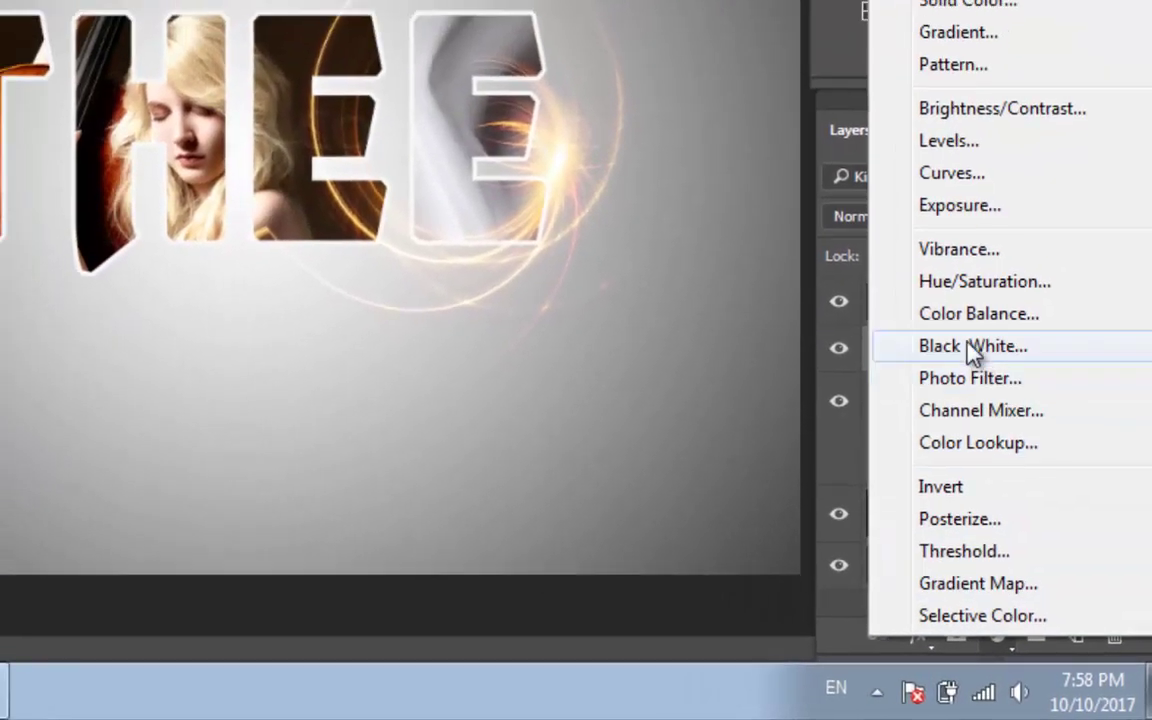
pyautogui.click(990, 112)
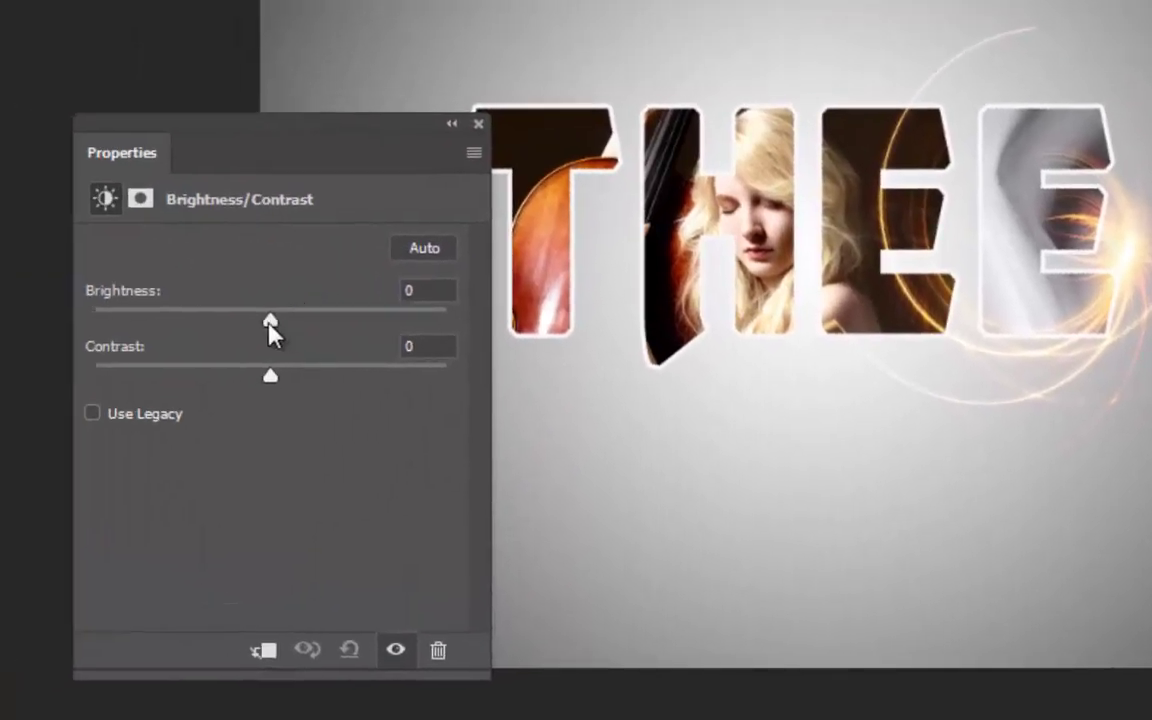
pyautogui.moveTo(270, 321)
pyautogui.mouseDown()
pyautogui.moveTo(243, 321)
pyautogui.moveTo(240, 333)
pyautogui.moveTo(252, 329)
pyautogui.mouseUp()
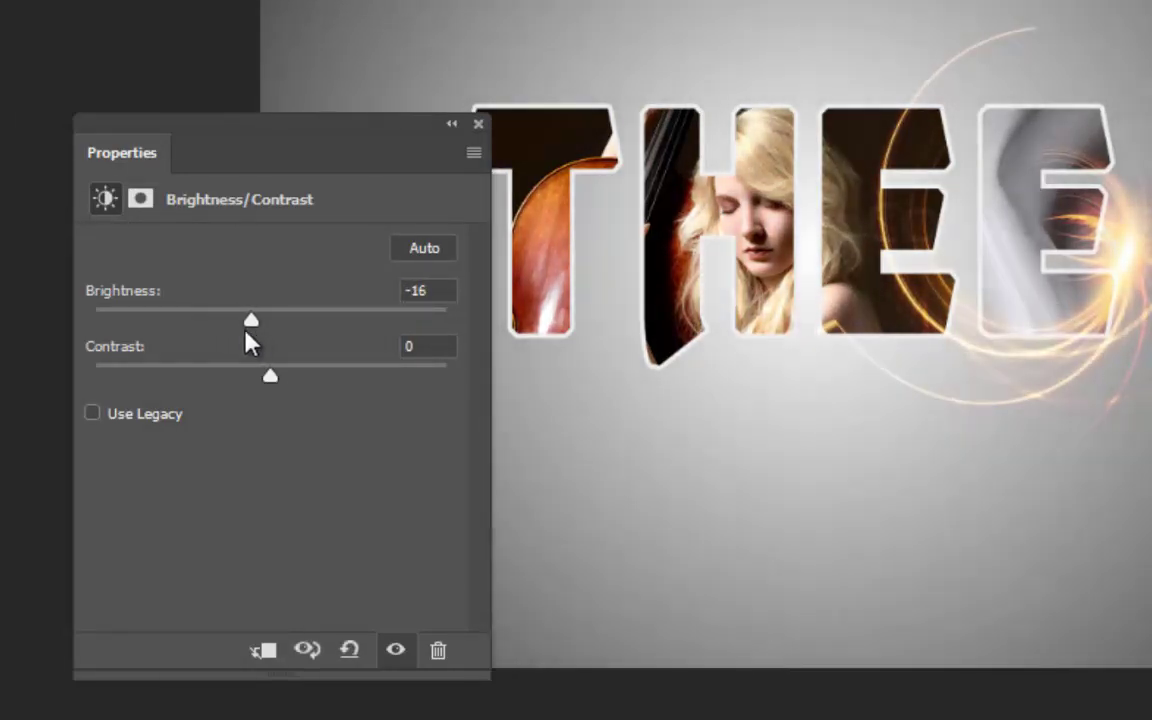
pyautogui.moveTo(268, 373)
pyautogui.mouseDown()
pyautogui.moveTo(291, 381)
pyautogui.moveTo(239, 404)
pyautogui.moveTo(330, 380)
pyautogui.moveTo(272, 380)
pyautogui.mouseUp()
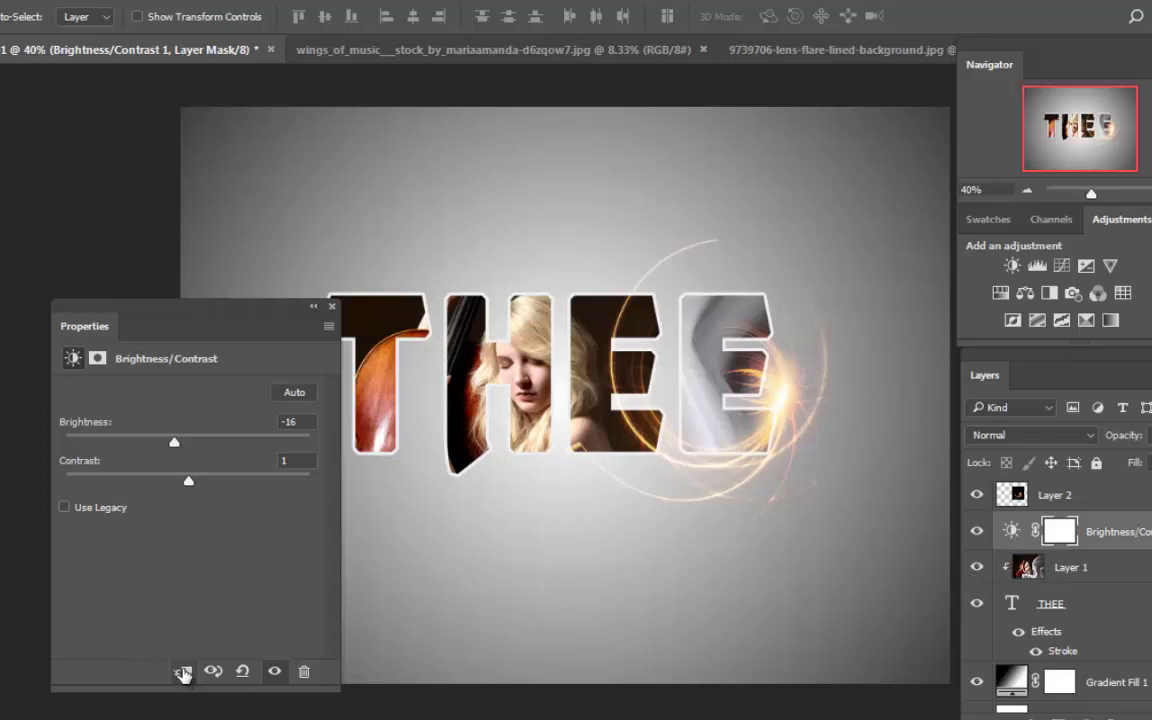
pyautogui.click(183, 673)
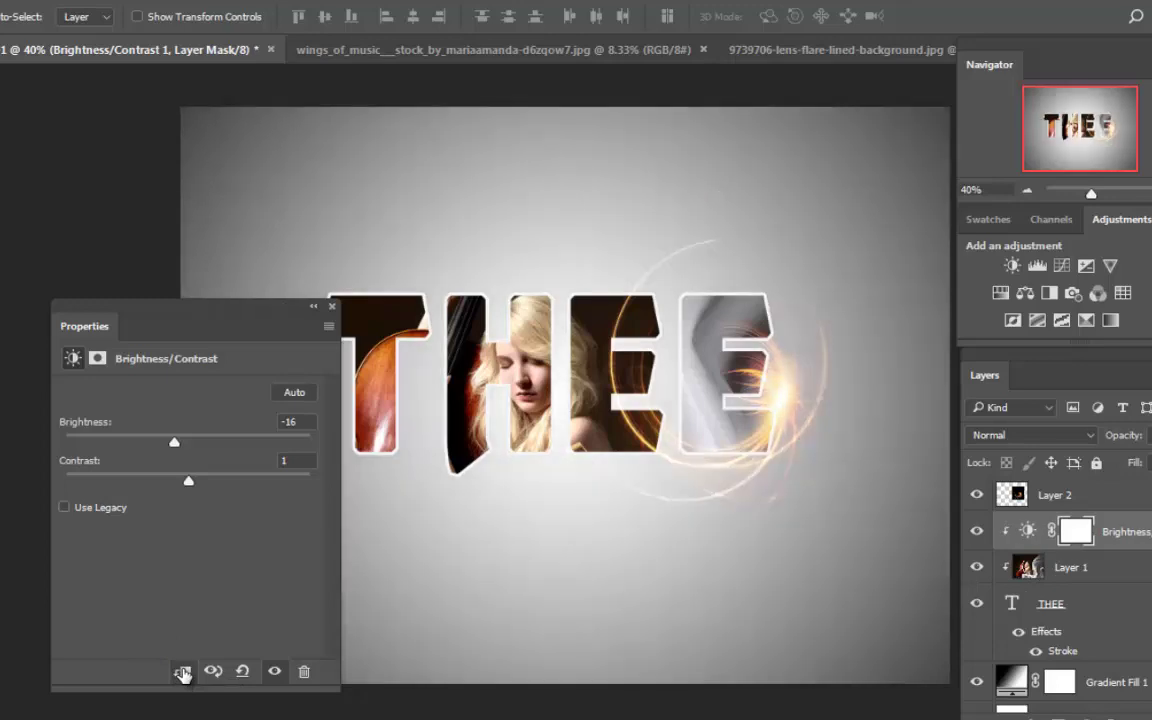
pyautogui.click(187, 480)
pyautogui.moveTo(187, 481)
pyautogui.mouseDown()
pyautogui.moveTo(177, 481)
pyautogui.moveTo(212, 481)
pyautogui.mouseUp()
pyautogui.moveTo(174, 449); pyautogui.dragTo(166, 447)
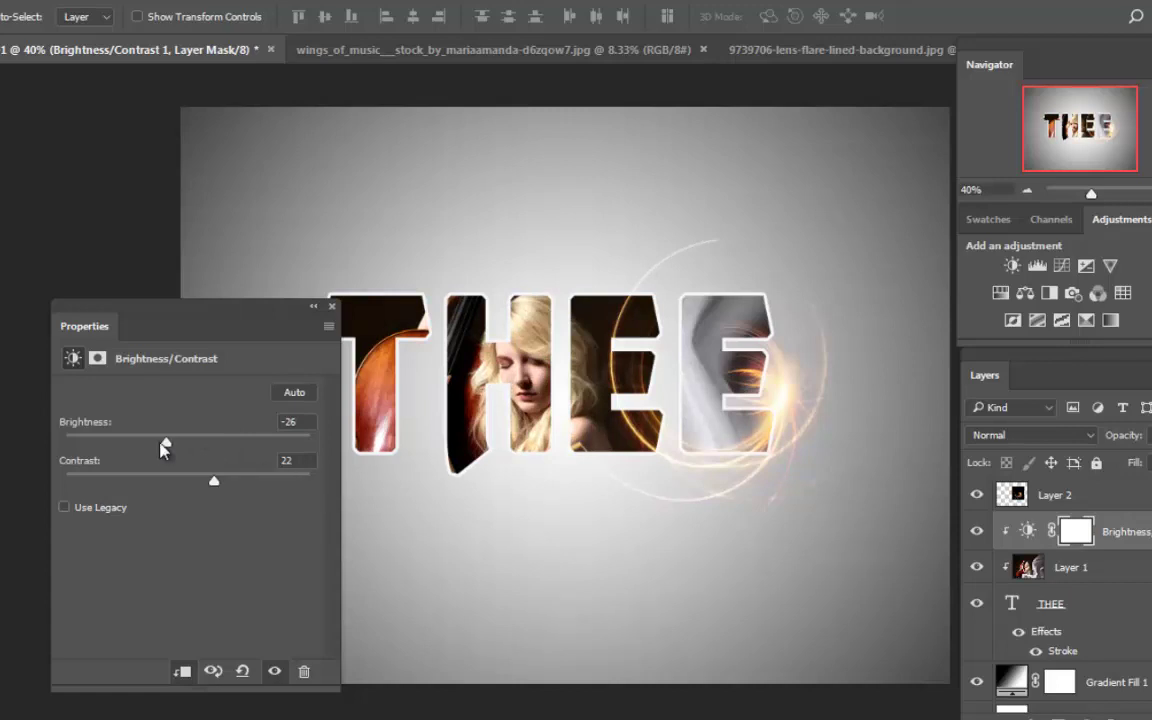
pyautogui.moveTo(165, 449)
pyautogui.mouseDown()
pyautogui.moveTo(211, 449)
pyautogui.moveTo(167, 449)
pyautogui.moveTo(175, 483)
pyautogui.moveTo(208, 487)
pyautogui.moveTo(141, 489)
pyautogui.moveTo(188, 488)
pyautogui.mouseUp()
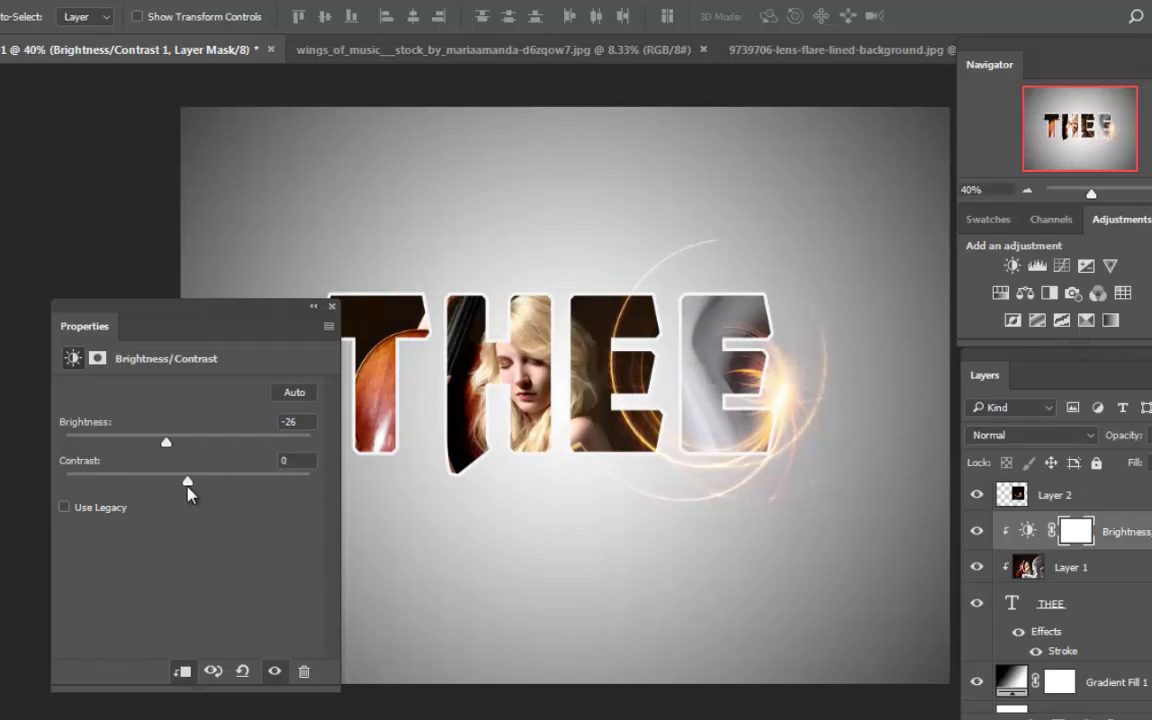
pyautogui.click(332, 306)
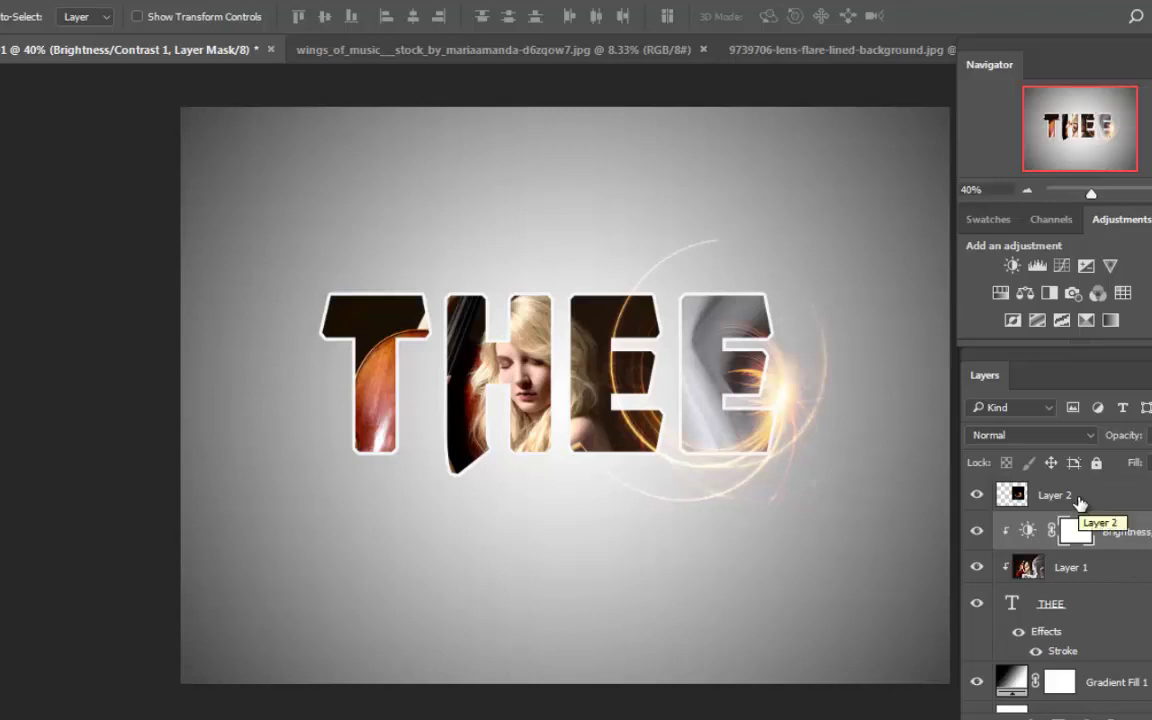
# With Layer 2 selected, stamp all visible layers into a new Layer 3 using Ctrl+Shift+Alt+E.
pyautogui.click(1080, 502)
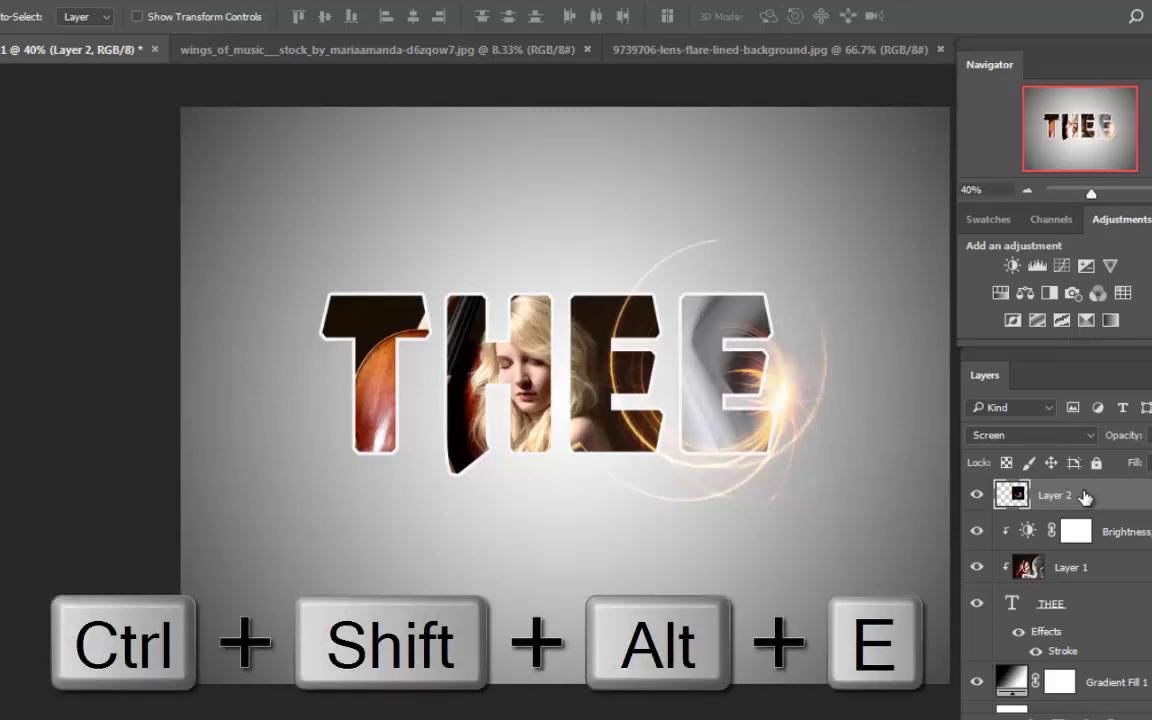
pyautogui.hotkey('ctrl', 'shift', 'alt', 'e')
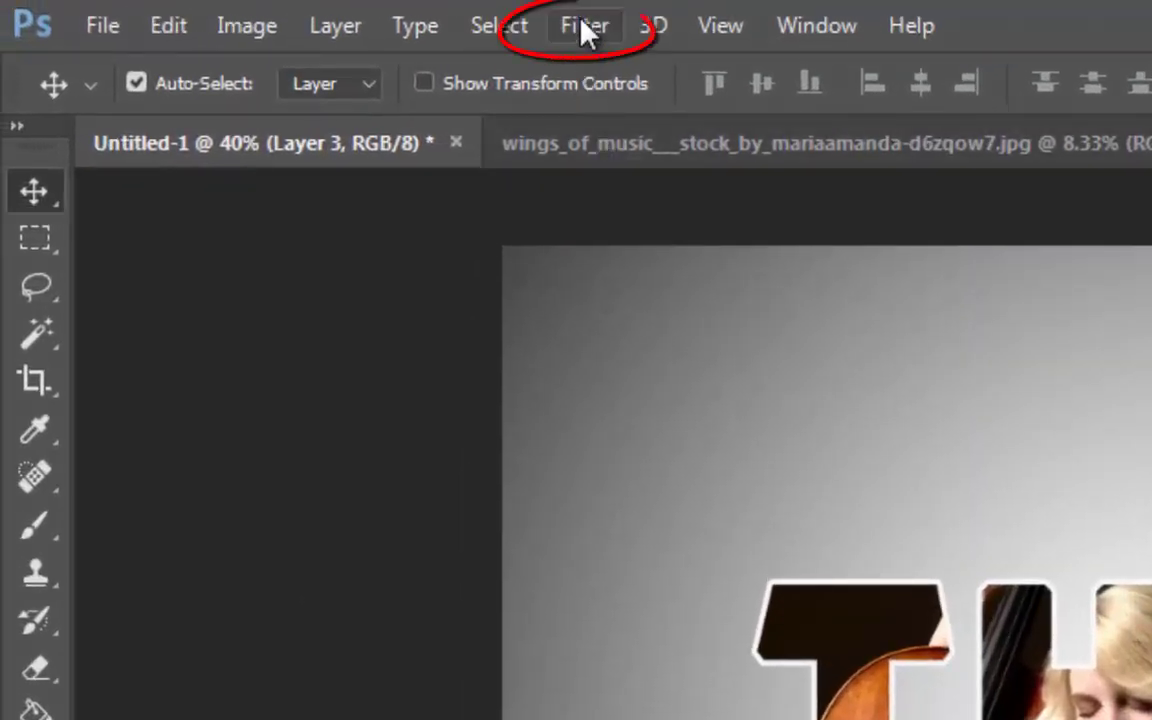
# Apply a Camera Raw Filter to Layer 3: Temperature +23, Exposure +0.25, Contrast +5.
pyautogui.click(583, 25)
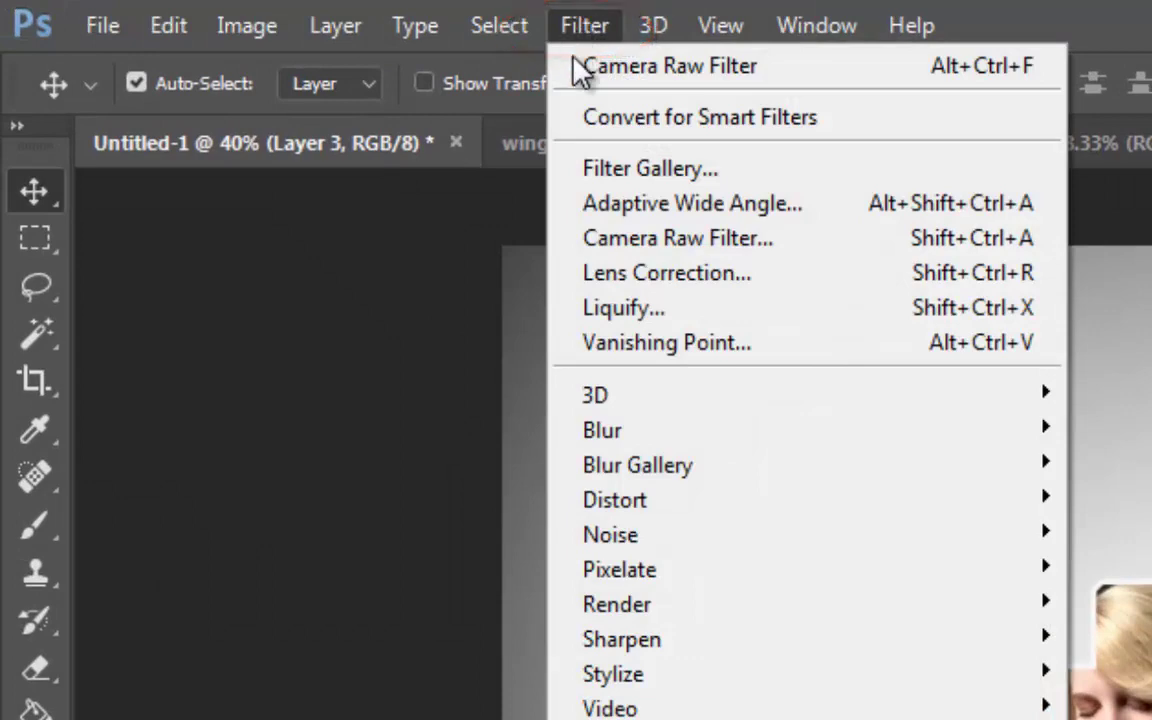
pyautogui.click(727, 237)
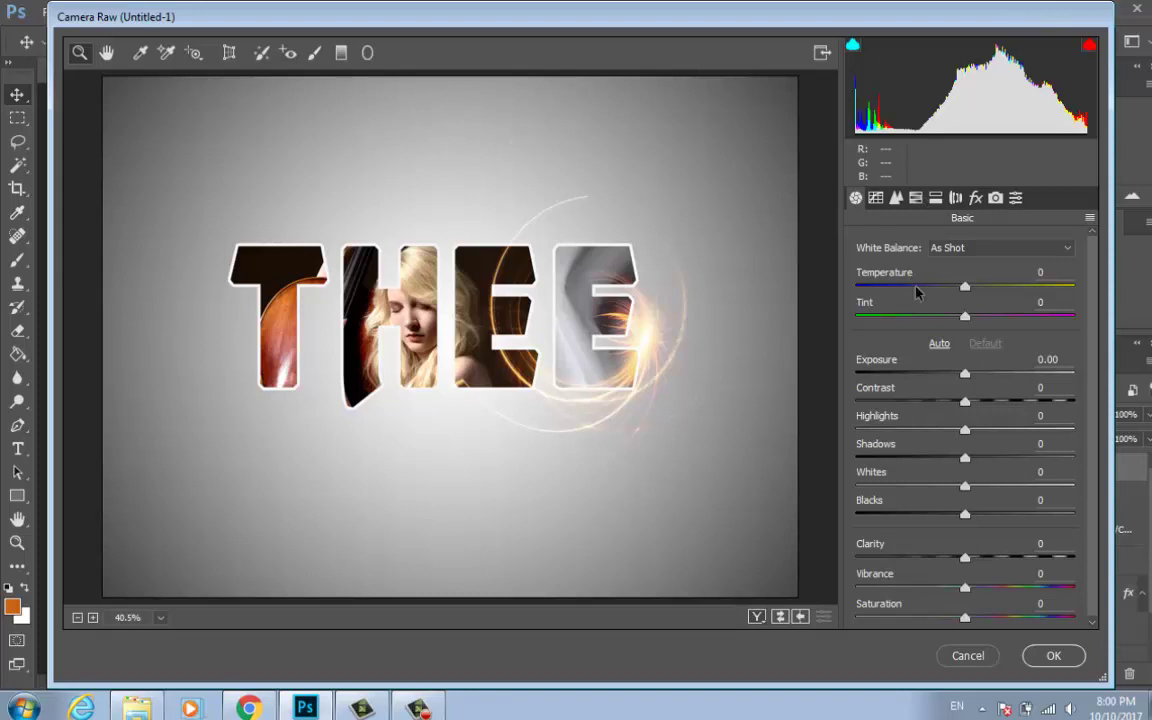
pyautogui.moveTo(965, 286)
pyautogui.mouseDown()
pyautogui.moveTo(1013, 286)
pyautogui.moveTo(905, 285)
pyautogui.moveTo(1006, 287)
pyautogui.moveTo(995, 311)
pyautogui.mouseUp()
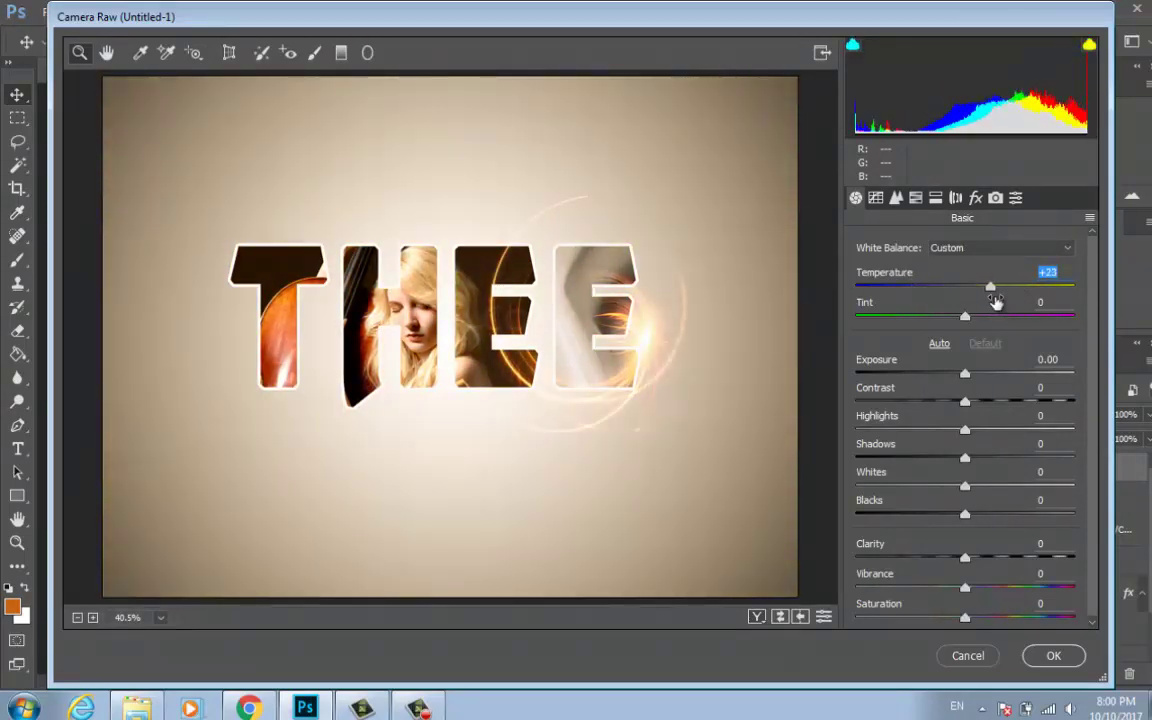
pyautogui.click(964, 316)
pyautogui.moveTo(964, 316)
pyautogui.mouseDown()
pyautogui.moveTo(908, 317)
pyautogui.moveTo(1003, 322)
pyautogui.moveTo(880, 318)
pyautogui.moveTo(995, 318)
pyautogui.moveTo(940, 322)
pyautogui.moveTo(1030, 335)
pyautogui.moveTo(943, 320)
pyautogui.moveTo(974, 321)
pyautogui.moveTo(956, 318)
pyautogui.moveTo(965, 316)
pyautogui.mouseUp()
pyautogui.moveTo(965, 374)
pyautogui.mouseDown()
pyautogui.moveTo(1003, 374)
pyautogui.moveTo(963, 374)
pyautogui.moveTo(978, 401)
pyautogui.moveTo(1003, 401)
pyautogui.moveTo(970, 401)
pyautogui.mouseUp()
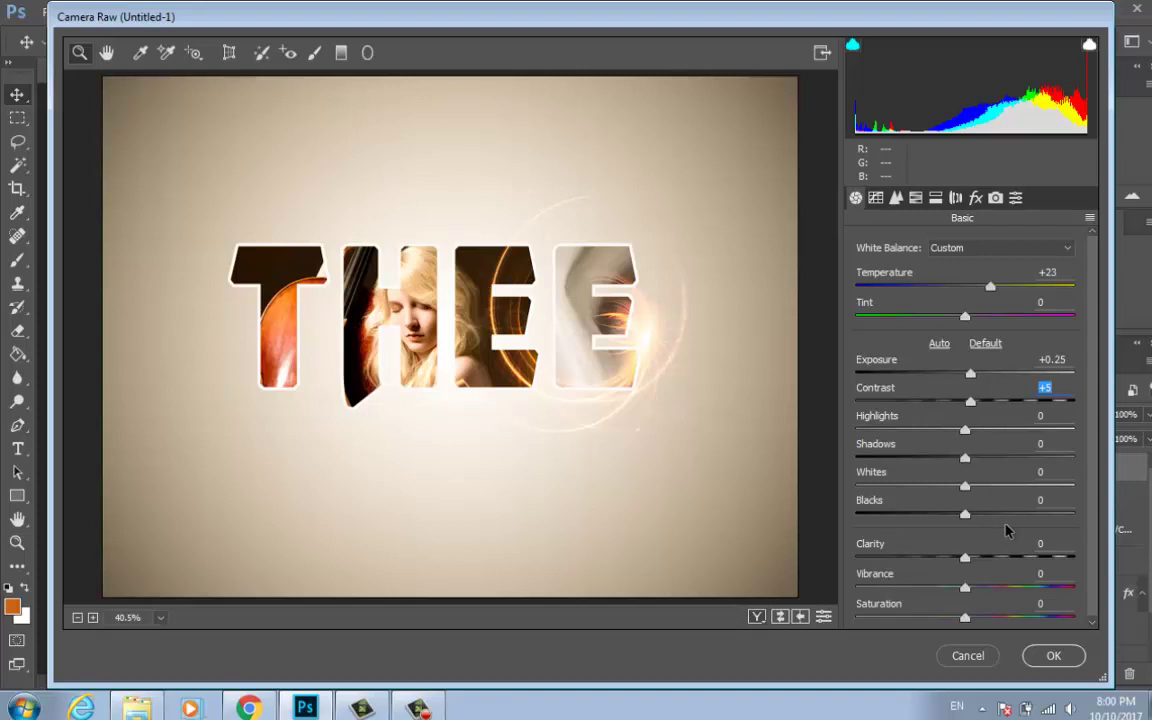
pyautogui.click(1053, 655)
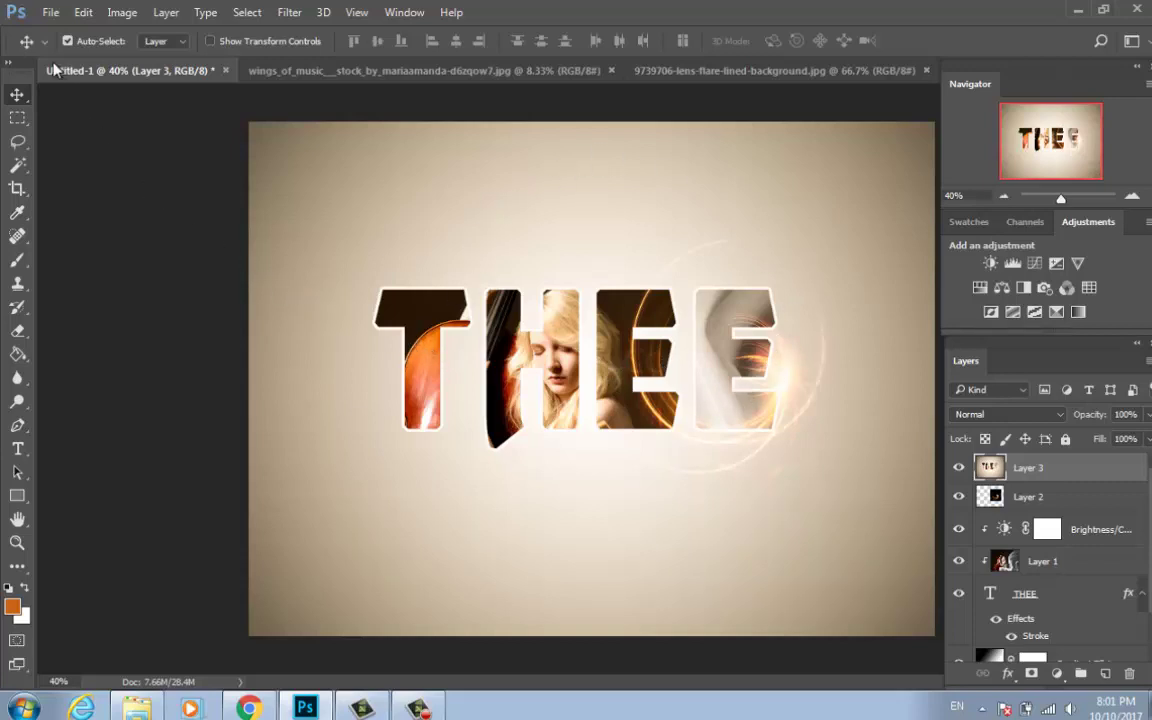
# Save the artwork as a JPEG named 'Thee' at quality 12.
pyautogui.click(45, 14)
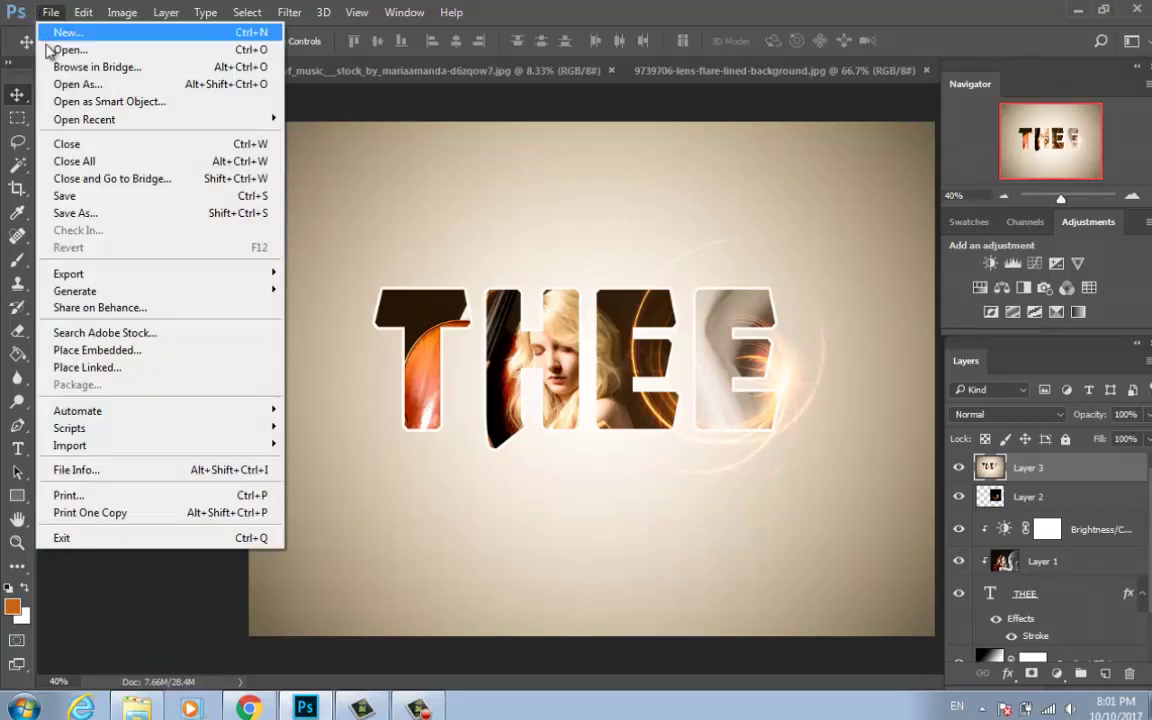
pyautogui.click(88, 218)
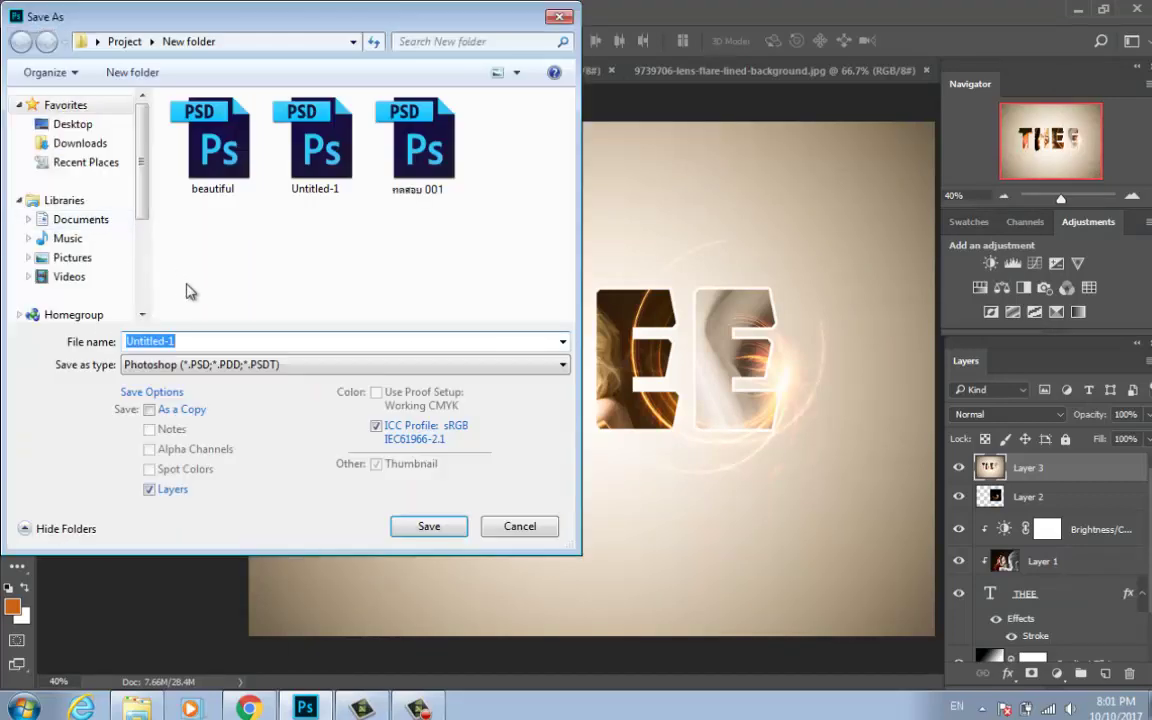
pyautogui.click(240, 365)
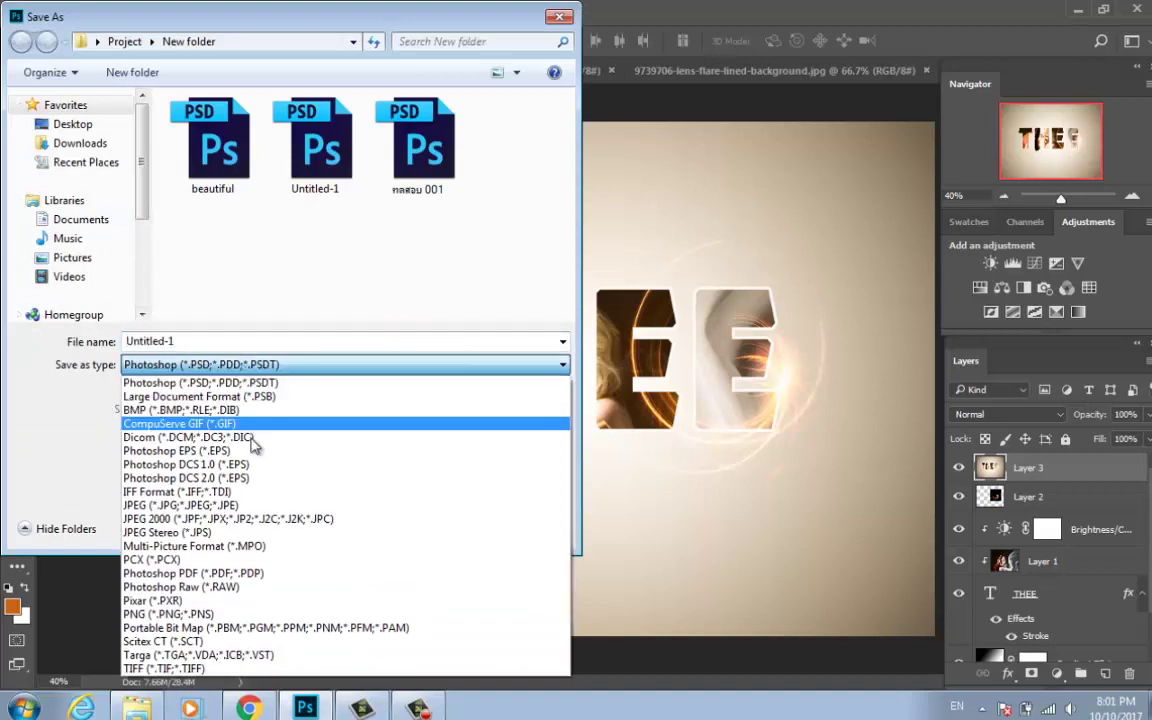
pyautogui.click(238, 506)
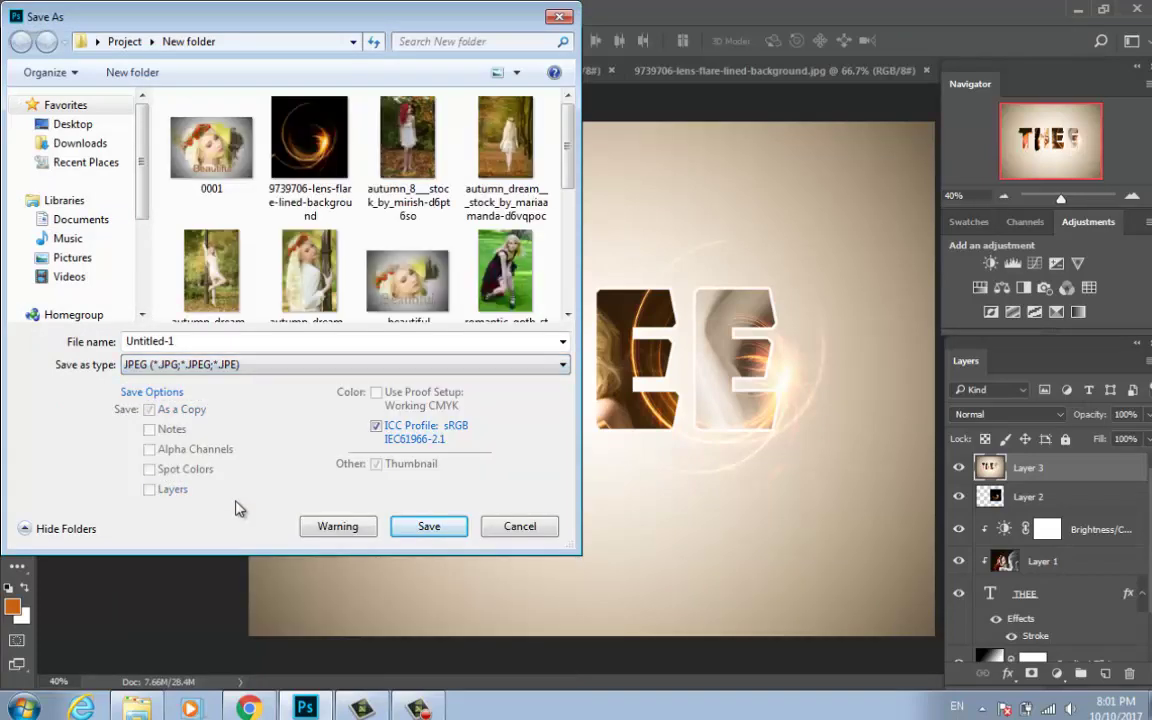
pyautogui.click(236, 340)
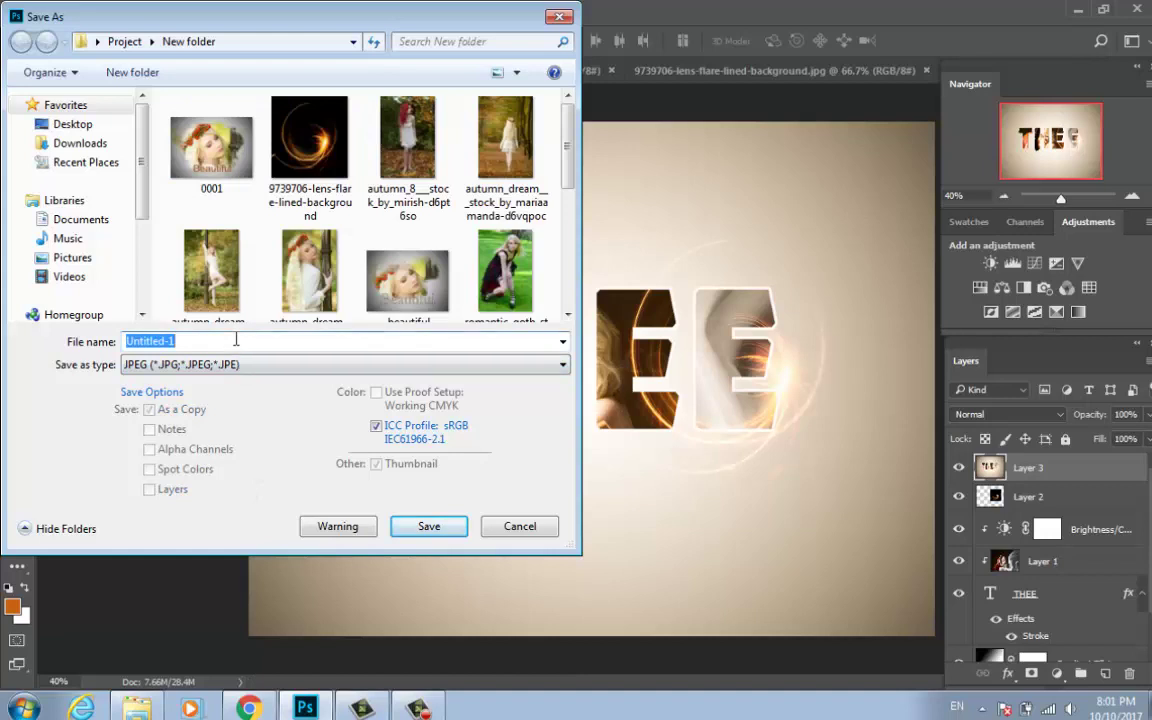
pyautogui.write('Th')
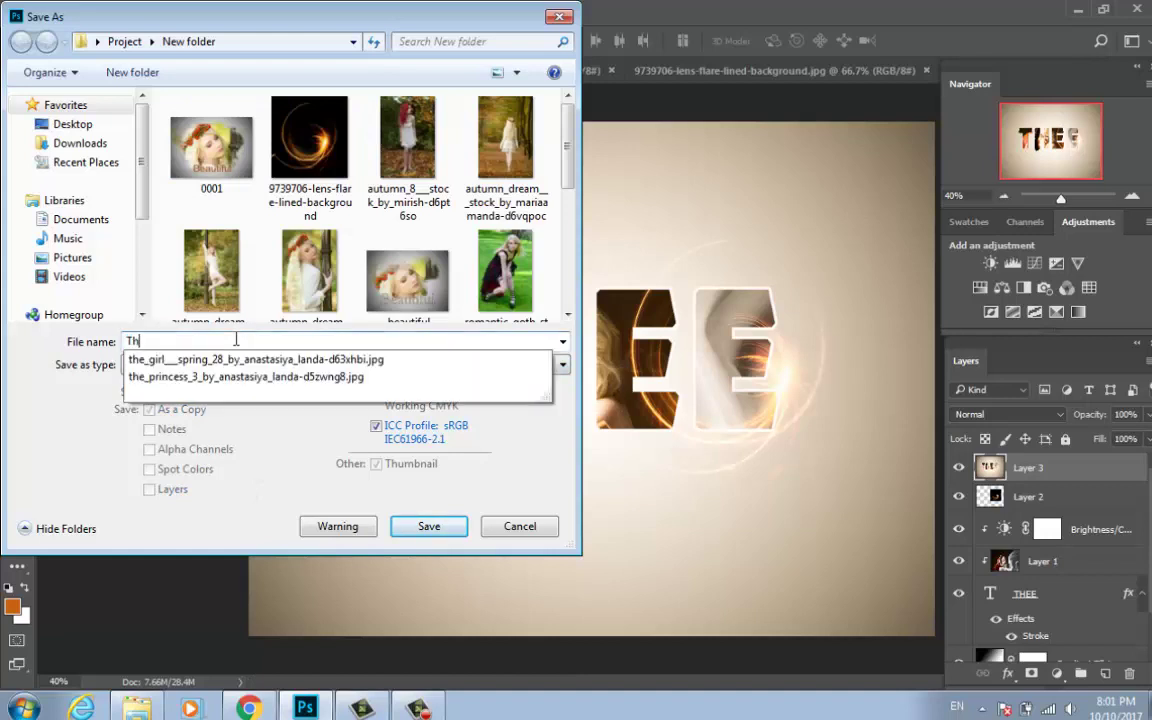
pyautogui.write('ee')
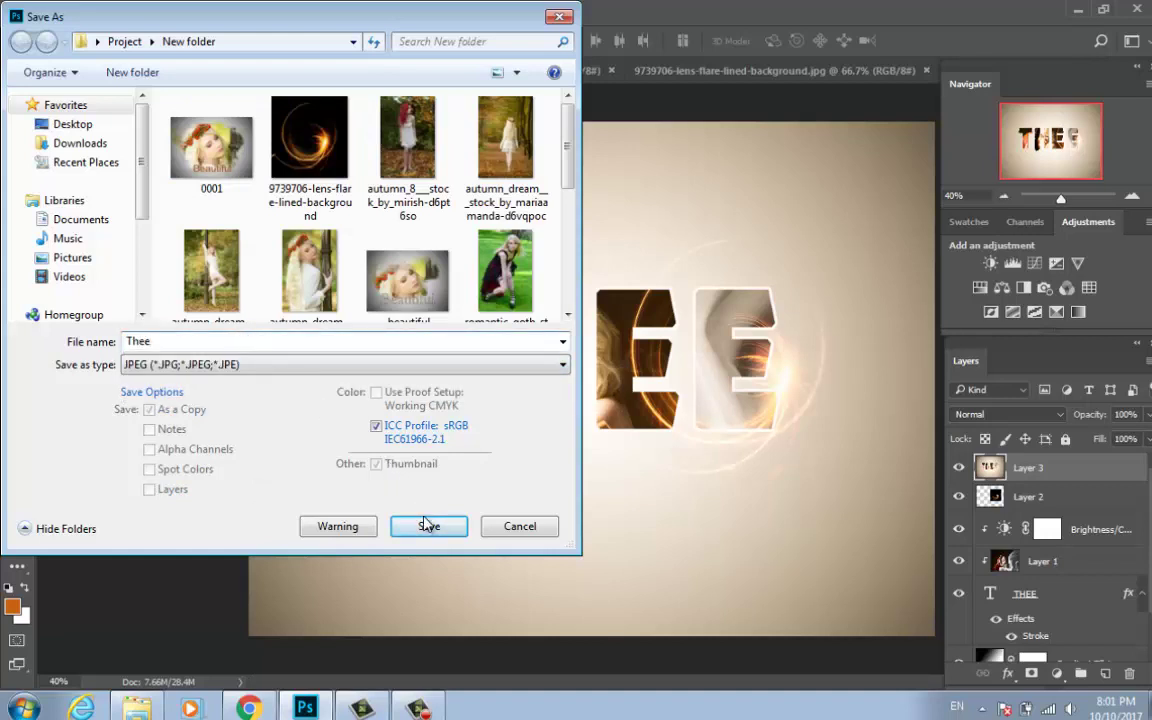
pyautogui.click(425, 526)
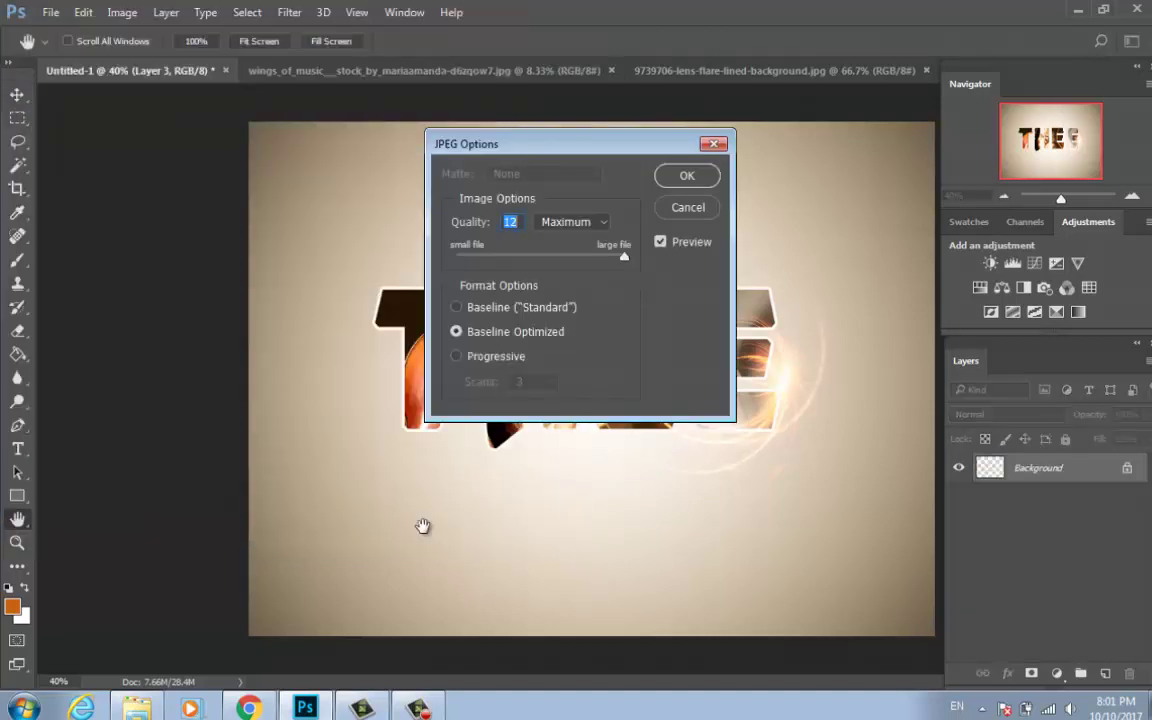
pyautogui.click(691, 175)
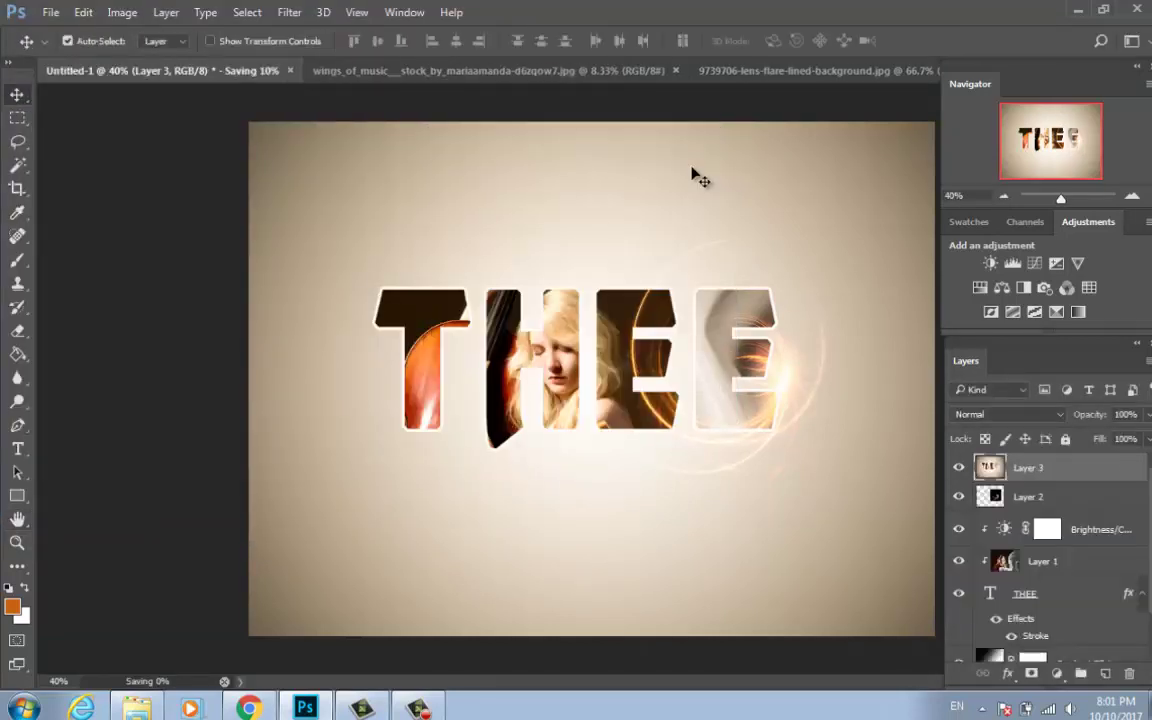